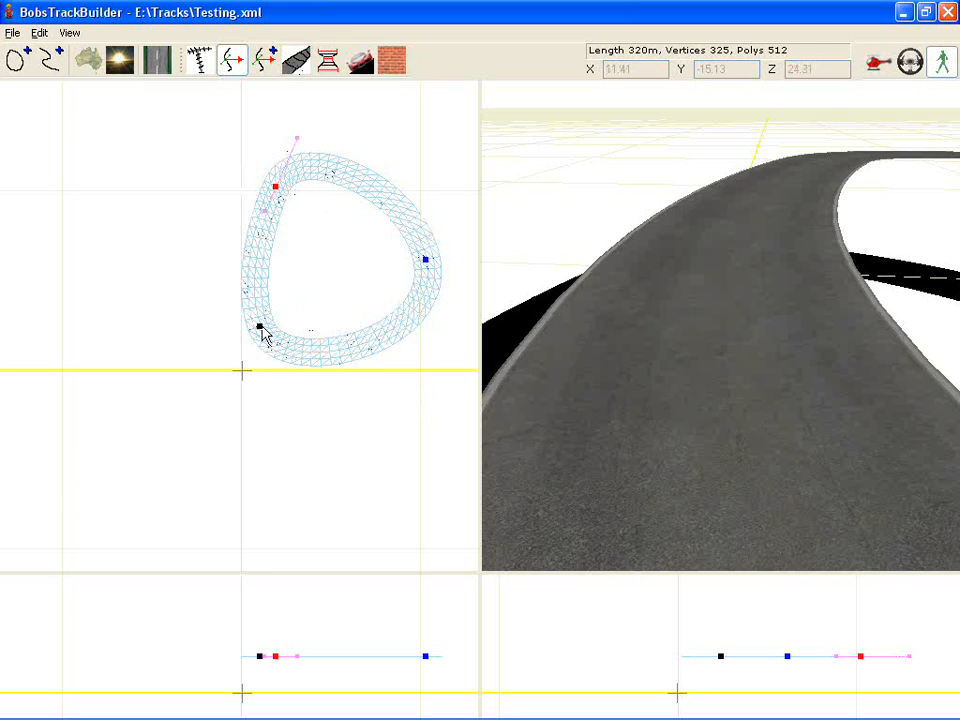
Open the surface editor and reshape Surface1's cross-section, lowering the left inner point outward and raising the centre point above the baseline.
click(297, 62)
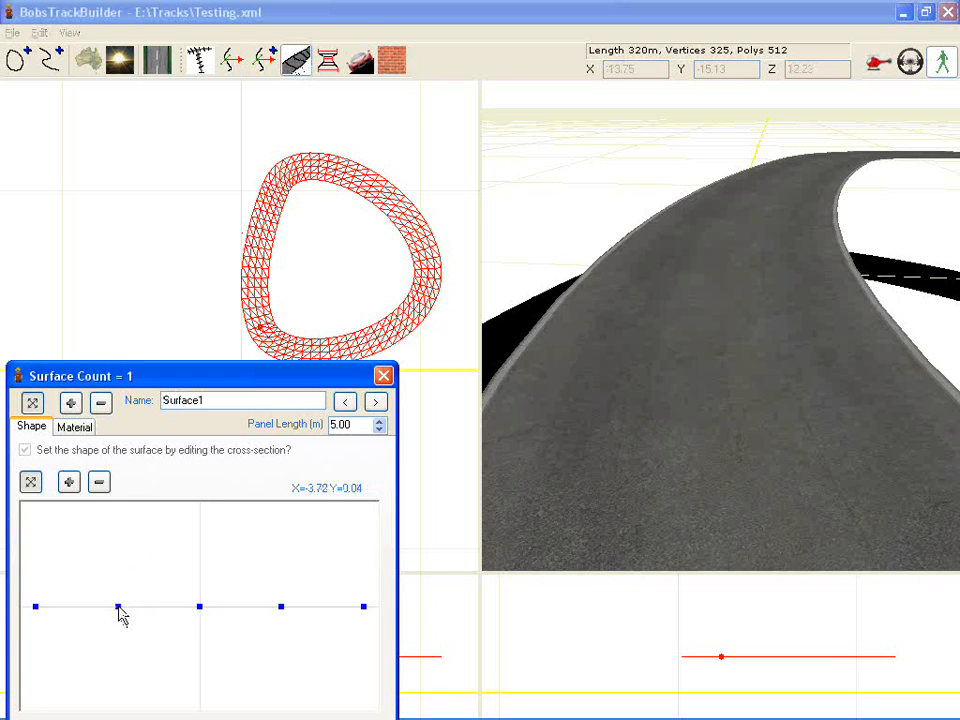
drag(121, 615, 99, 622)
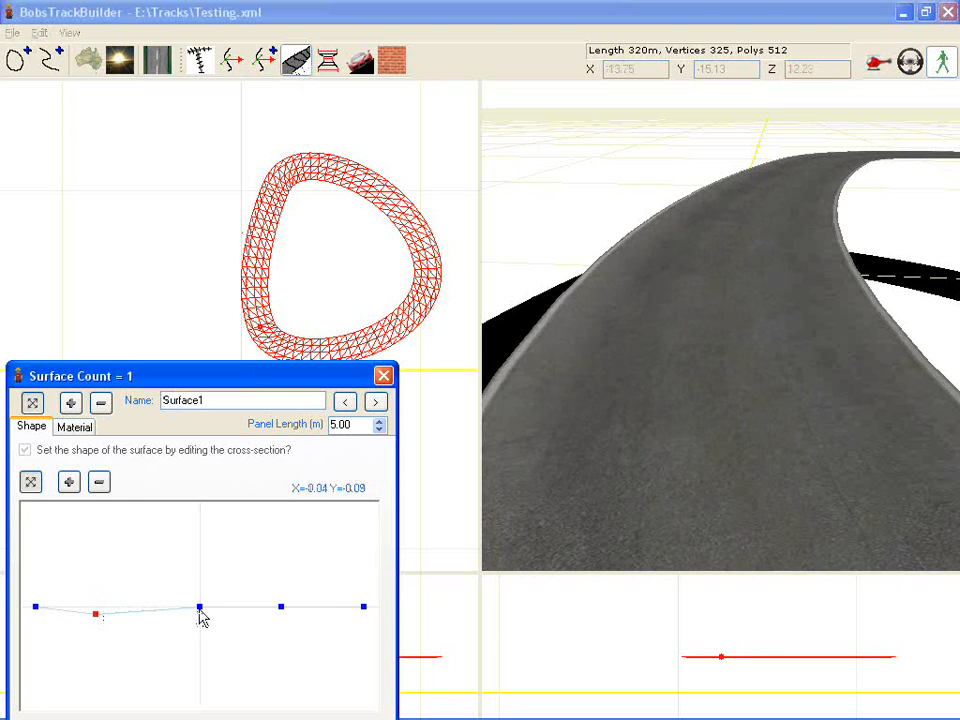
mouse_move(199, 608)
mouse_down()
mouse_move(190, 577)
mouse_move(185, 598)
mouse_up()
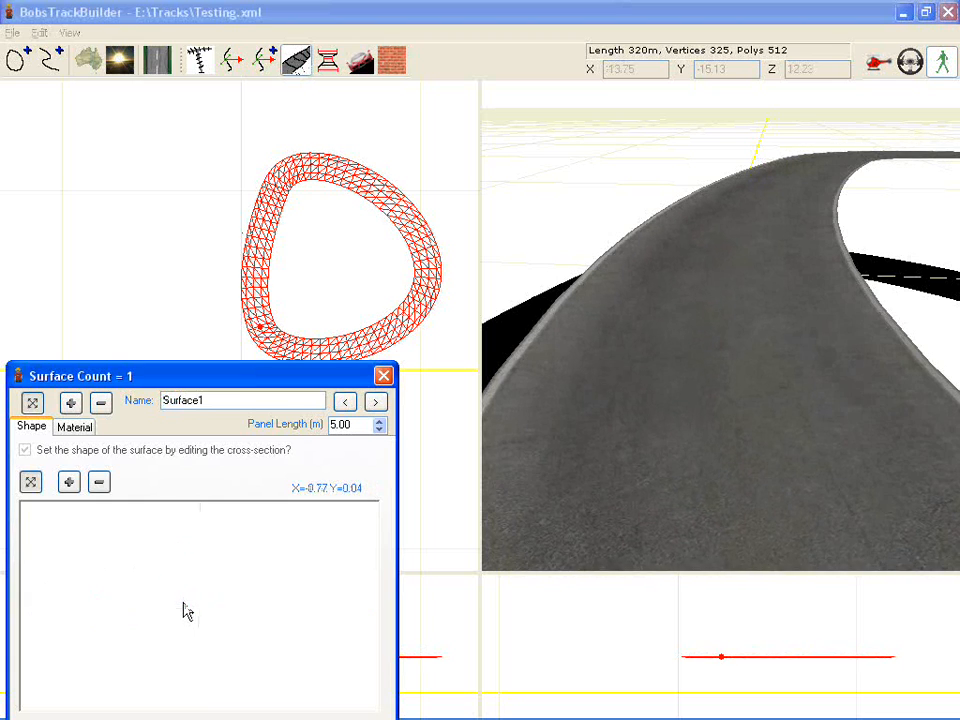
Render the 3D track view as Solid+Wireframe.
right_click(697, 364)
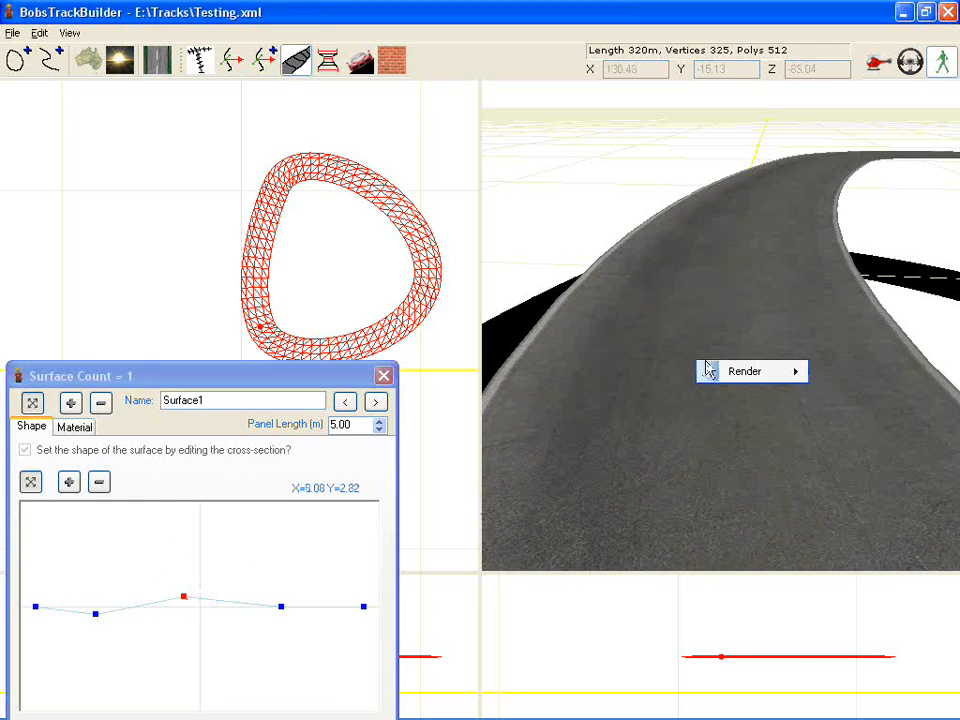
mouse_move(757, 376)
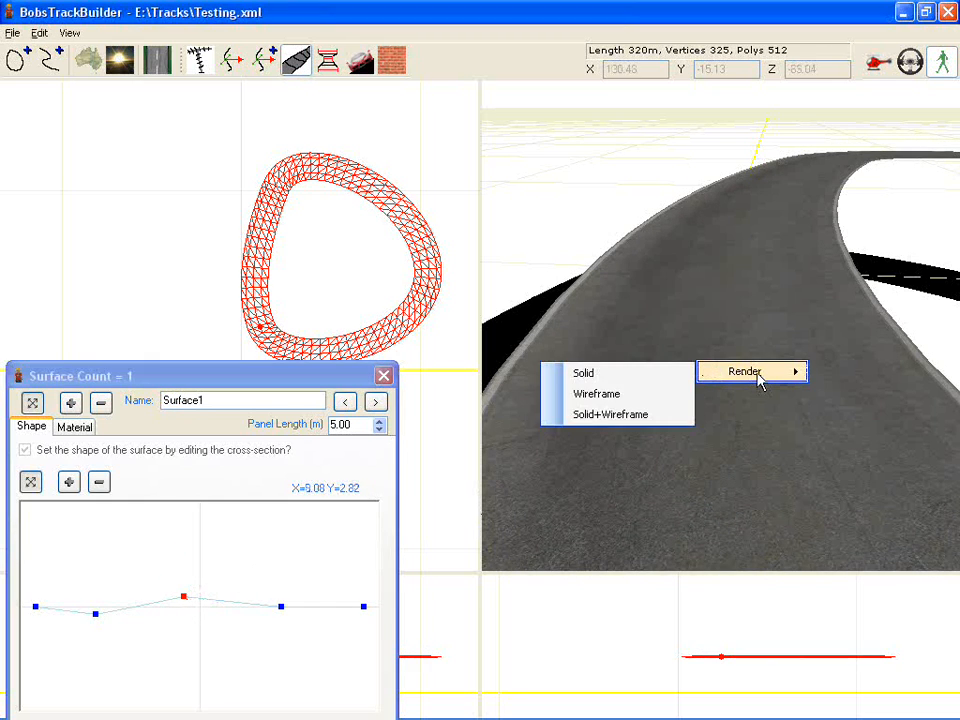
click(631, 415)
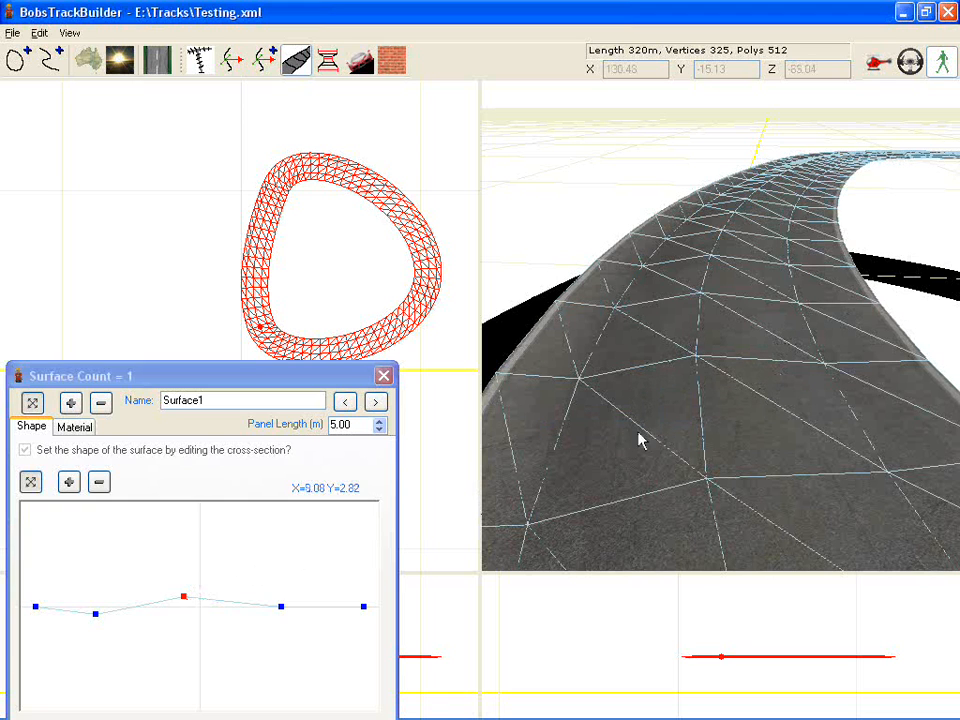
Lower the centre and right inner points of Surface1's cross-section slightly below the baseline.
drag(184, 601, 199, 623)
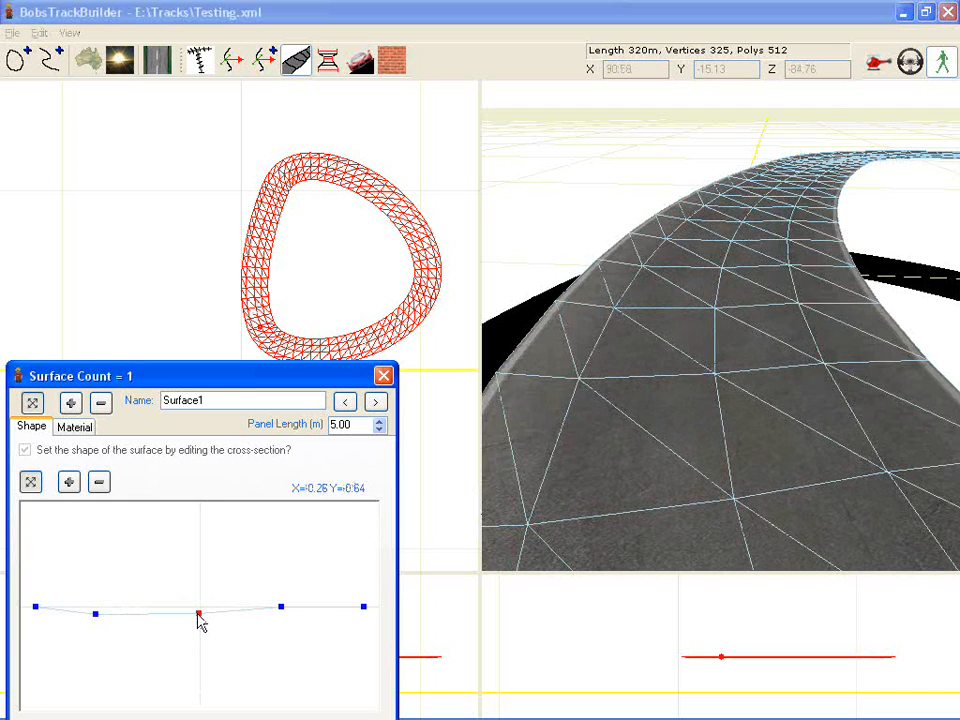
drag(284, 607, 284, 624)
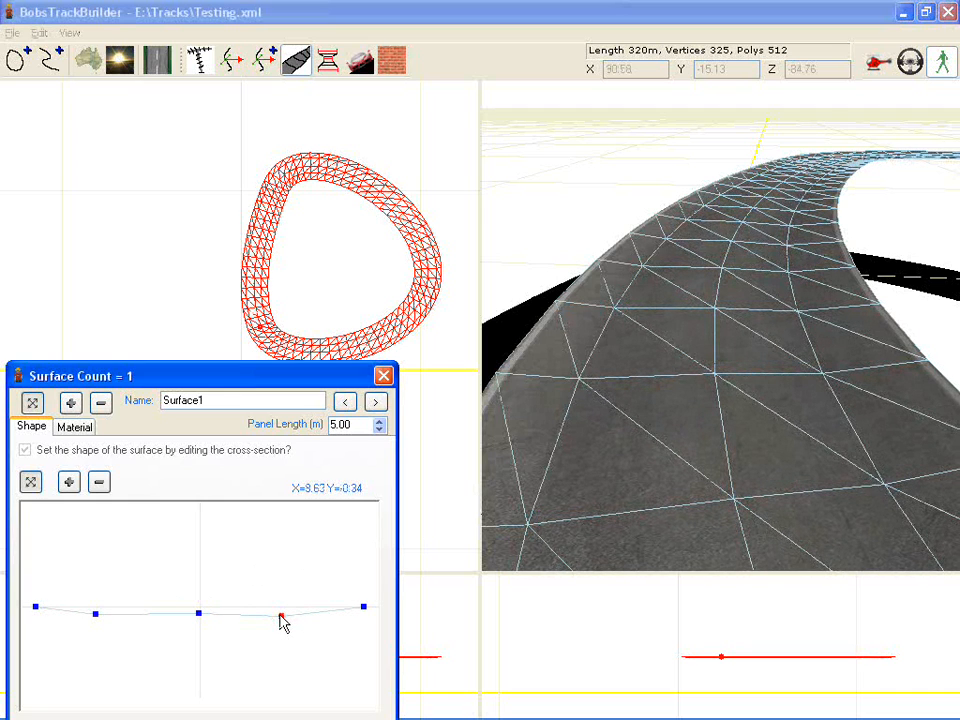
Add a second surface to the track a short way up the straight from the start point.
scroll(273, 342, up, 2)
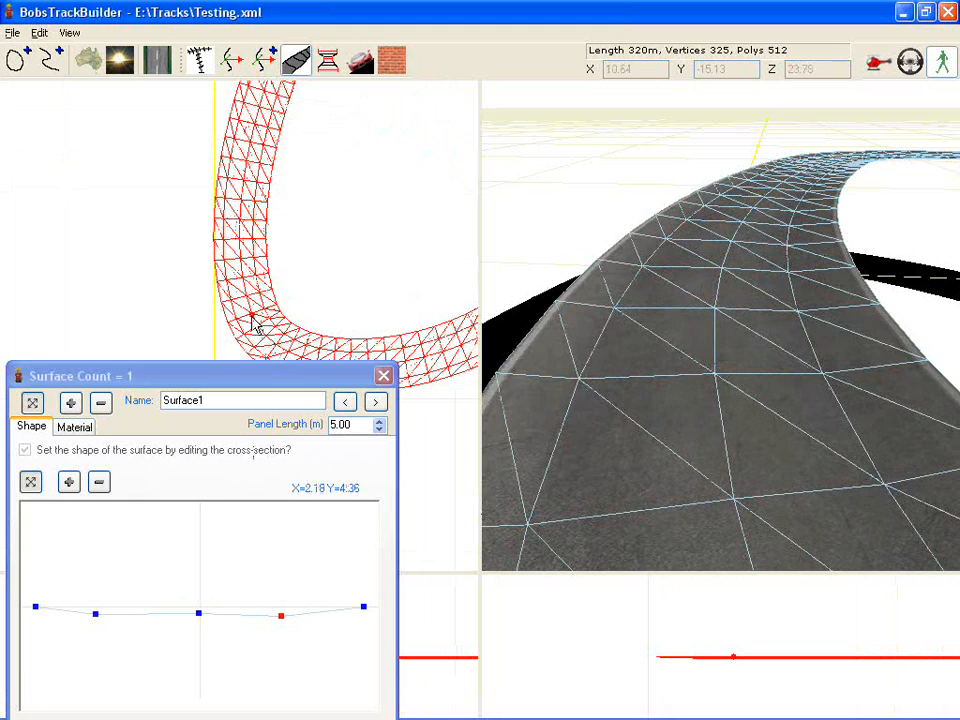
scroll(255, 325, down, 3)
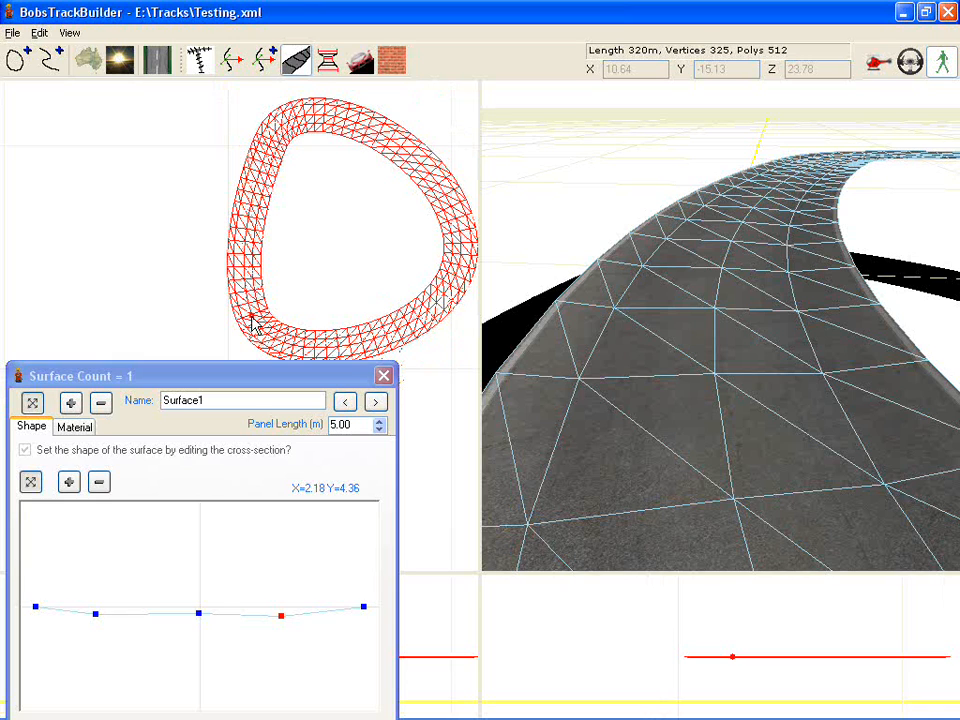
click(70, 402)
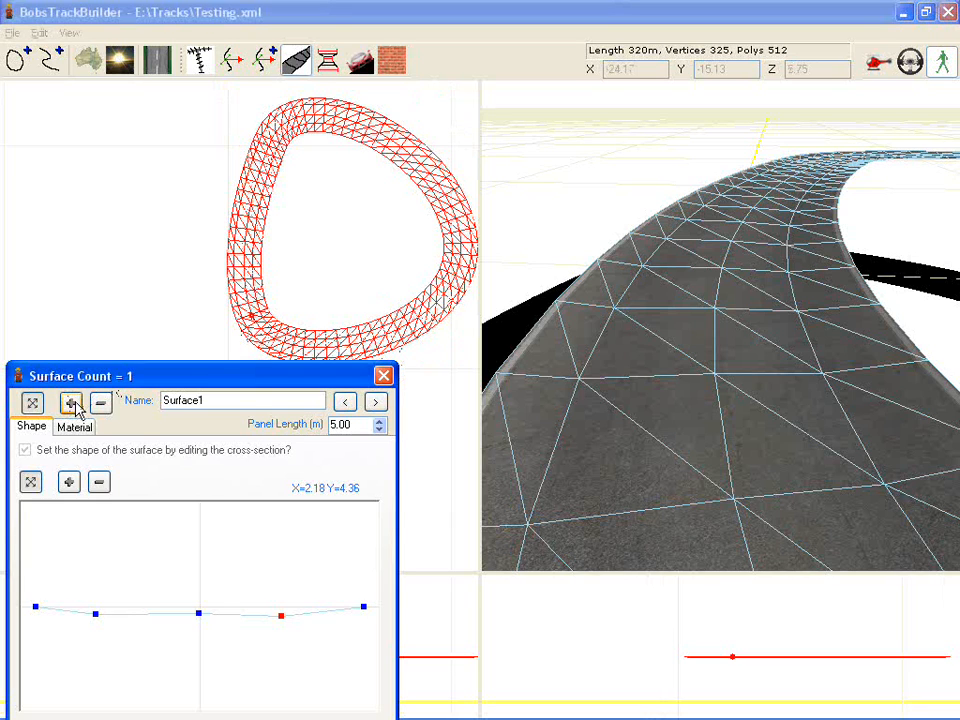
click(71, 404)
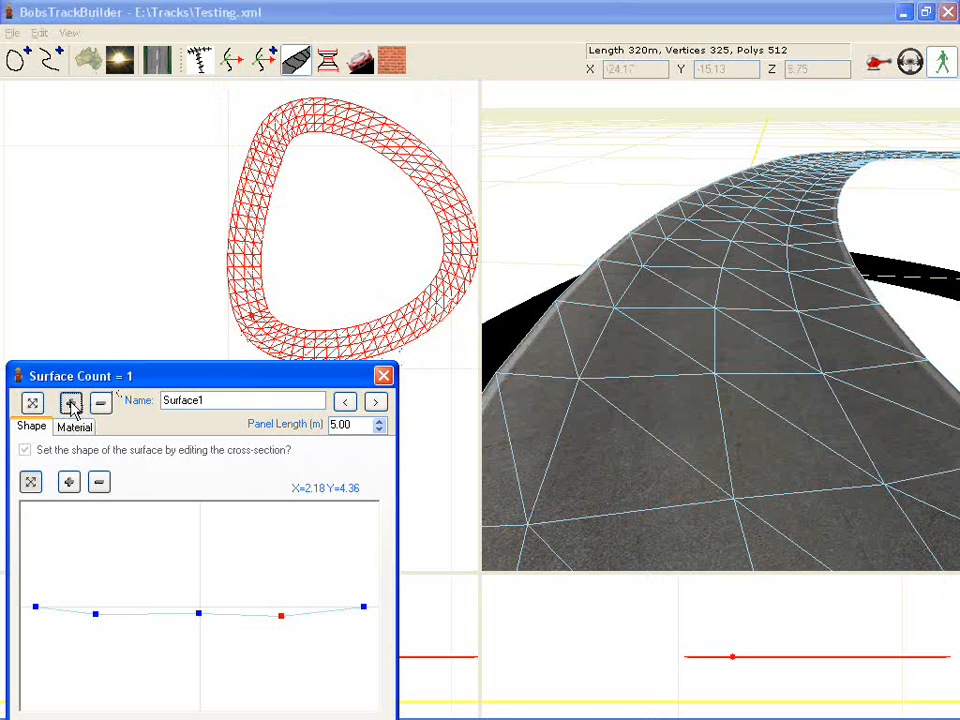
click(250, 288)
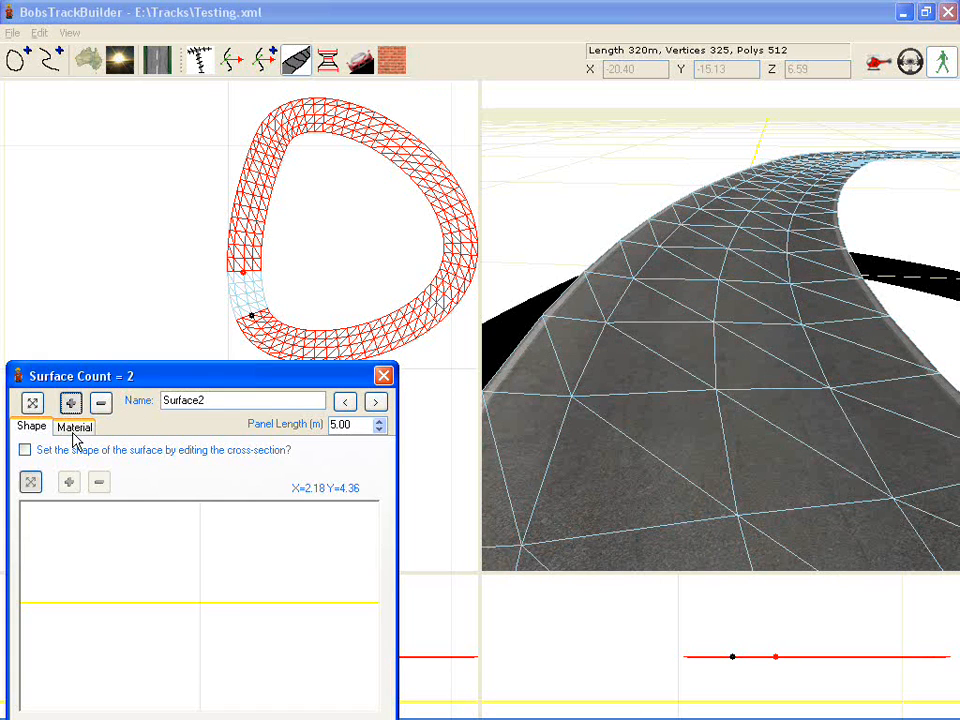
Enable cross-section shaping for Surface2 and raise its three inner points into a crown with the centre highest.
click(25, 451)
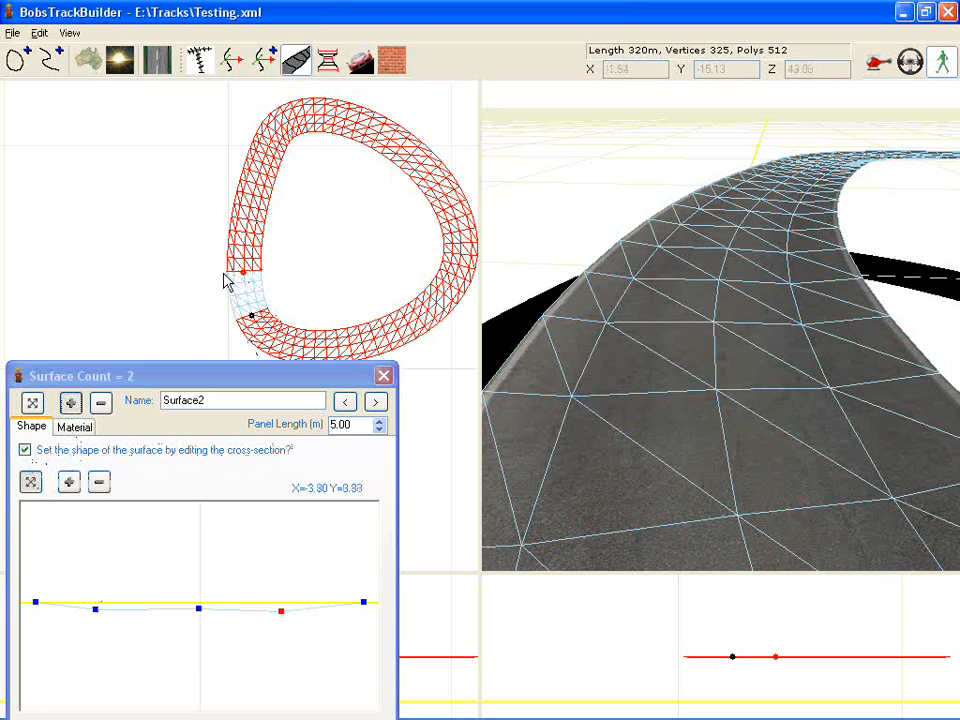
drag(95, 609, 108, 579)
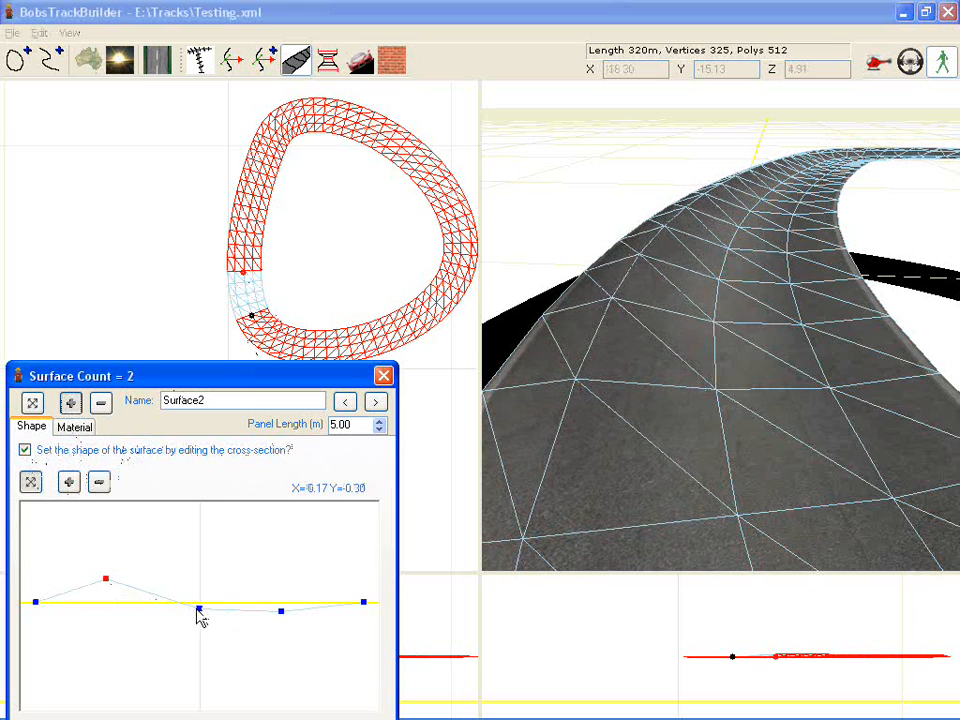
drag(198, 610, 206, 571)
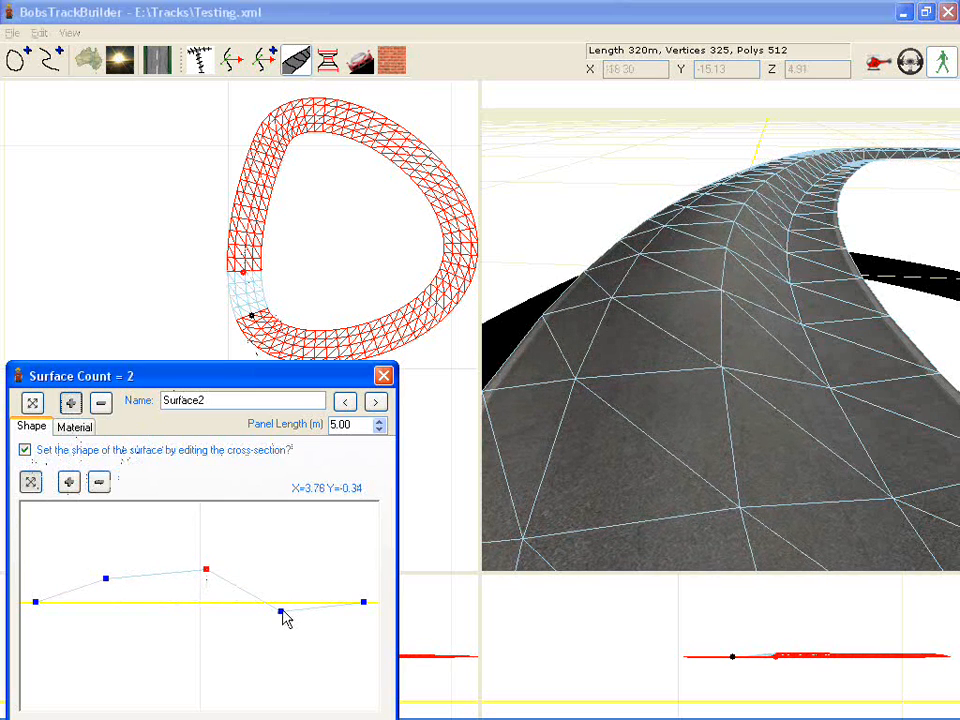
drag(282, 613, 279, 573)
drag(206, 570, 201, 558)
Select each surface with the move tool and nudge Surface2's start point slightly along the track.
click(32, 403)
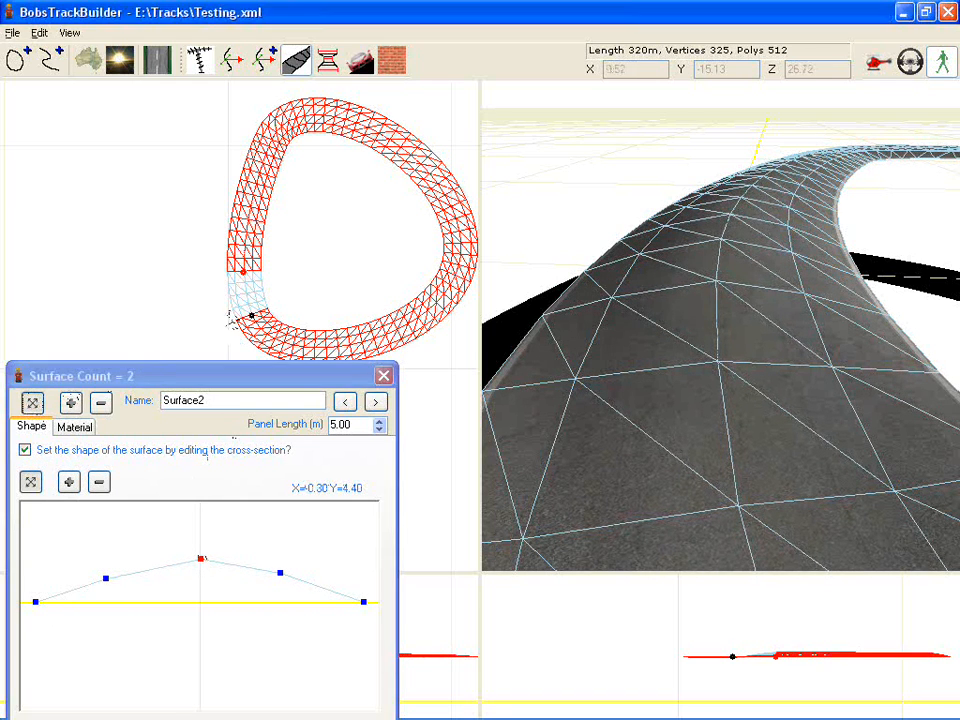
click(253, 320)
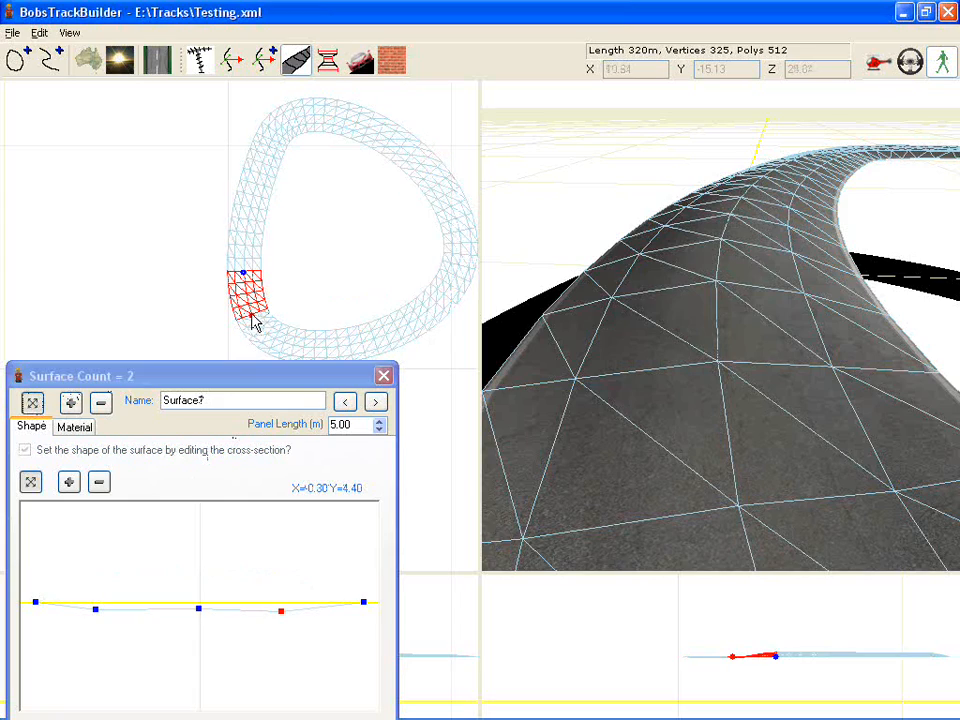
click(244, 279)
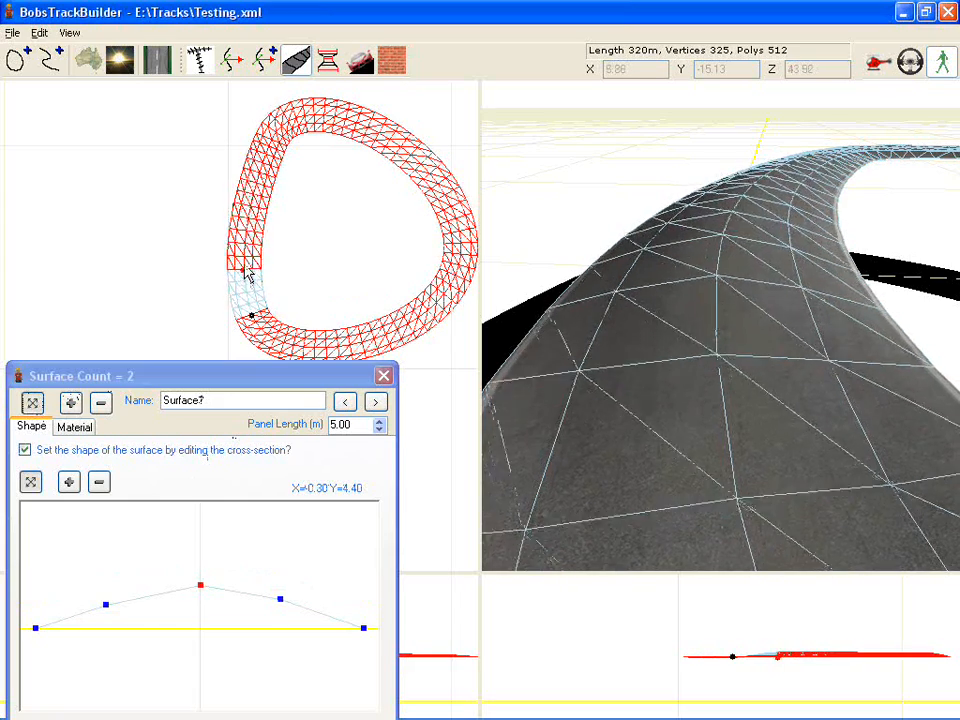
drag(244, 268, 243, 273)
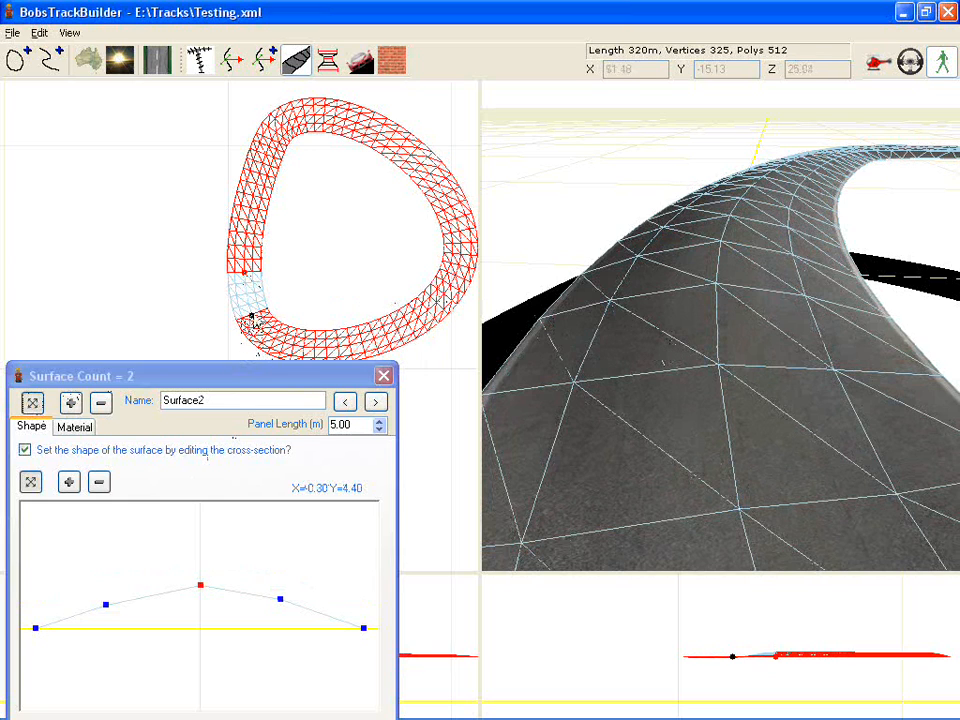
Step through both surfaces' cross-sections and examine the transition between them on the 3D road.
click(375, 403)
click(376, 403)
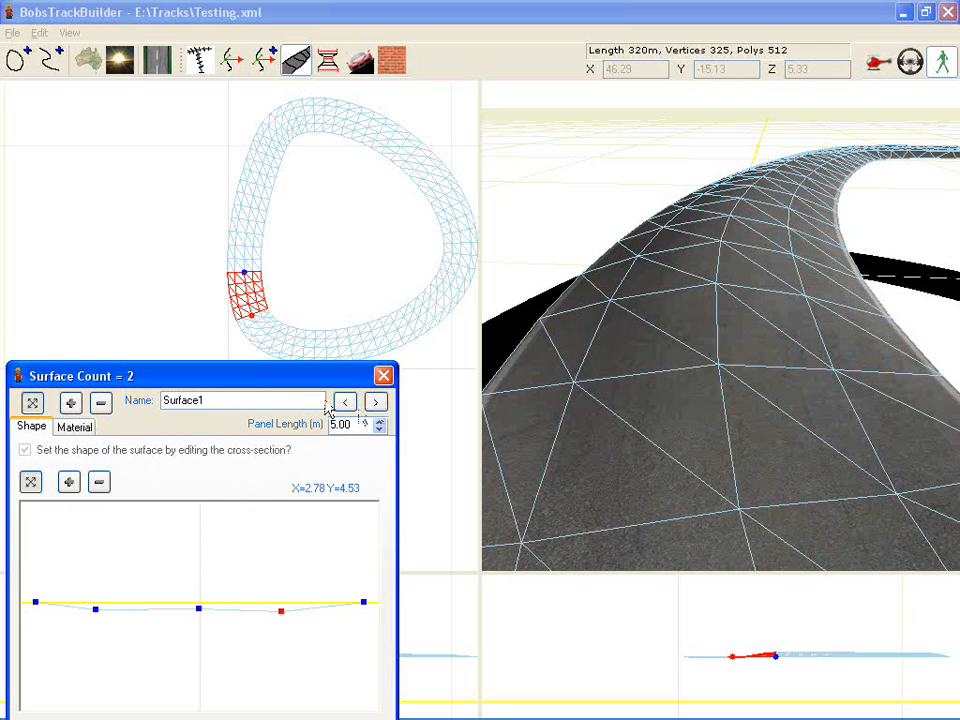
click(258, 323)
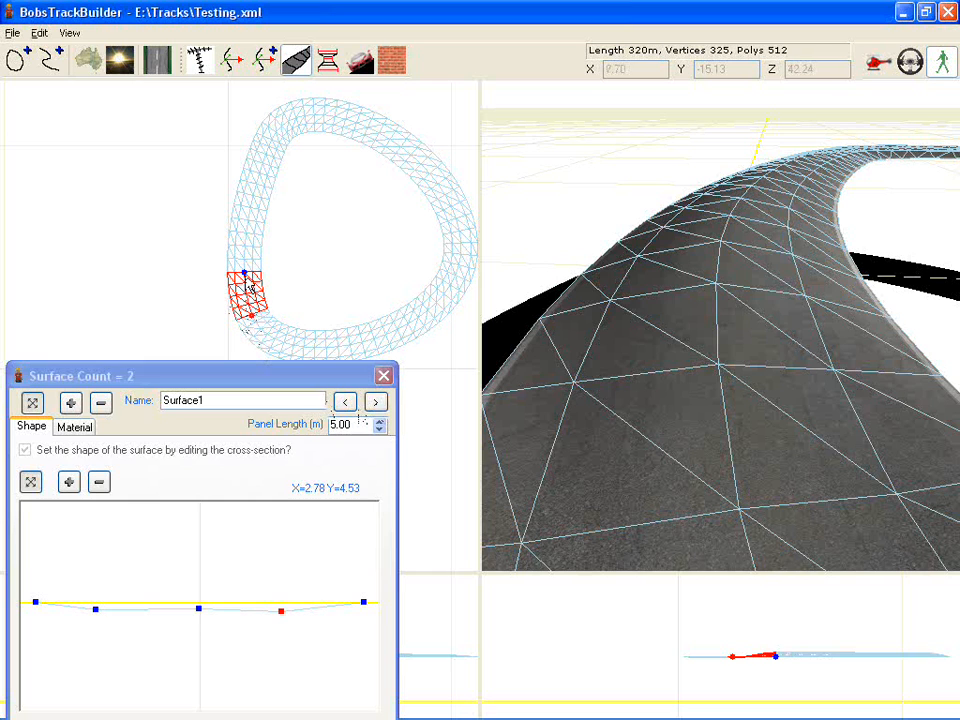
click(375, 401)
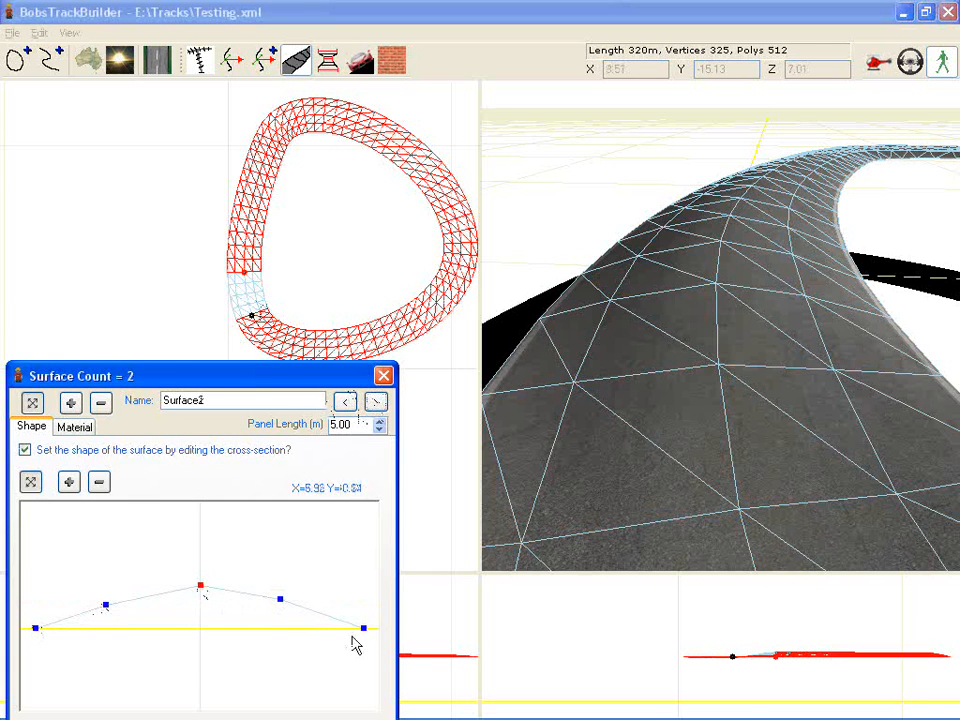
click(557, 505)
drag(727, 485, 720, 430)
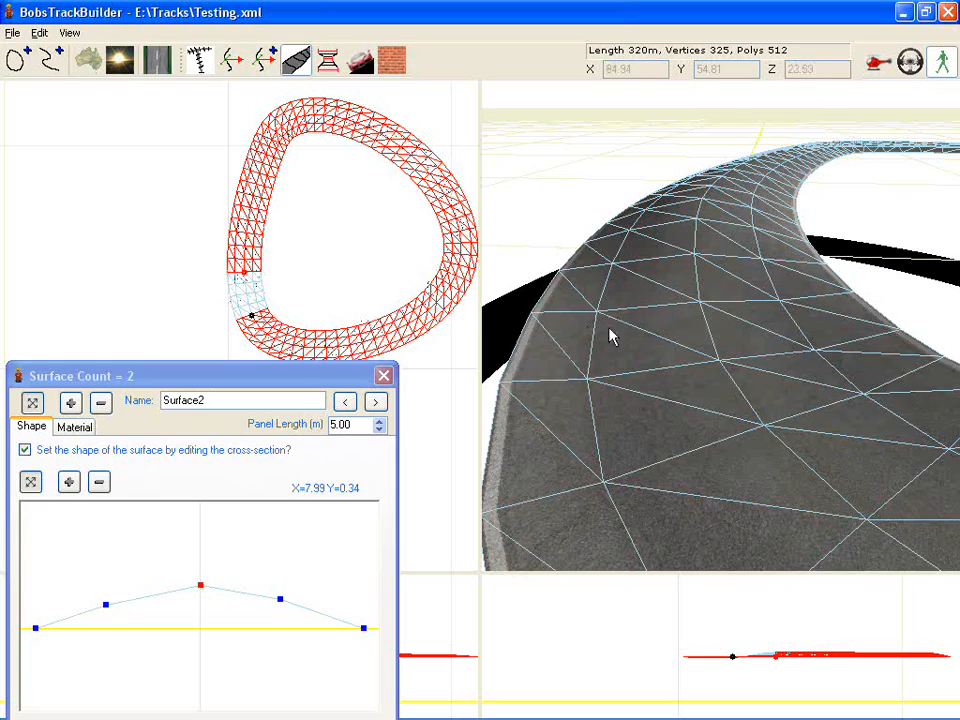
mouse_move(743, 380)
right_down()
mouse_move(956, 383)
mouse_move(956, 373)
mouse_move(796, 423)
mouse_move(739, 414)
mouse_move(745, 393)
right_up()
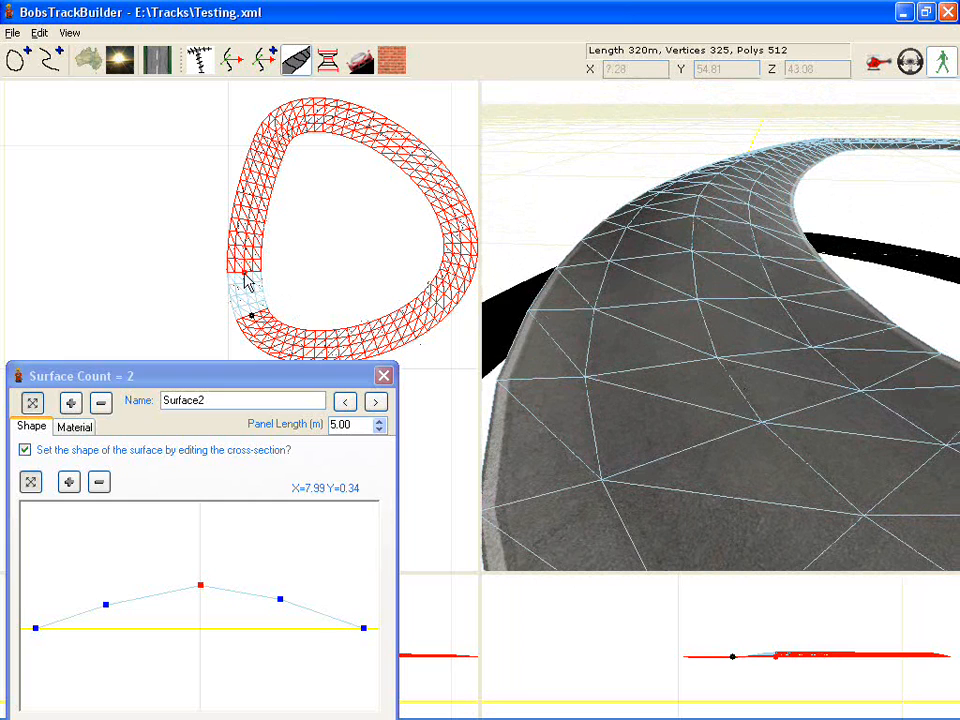
Add a third surface between the first two, near the crowned one, and enable shaping by its cross-section.
click(73, 409)
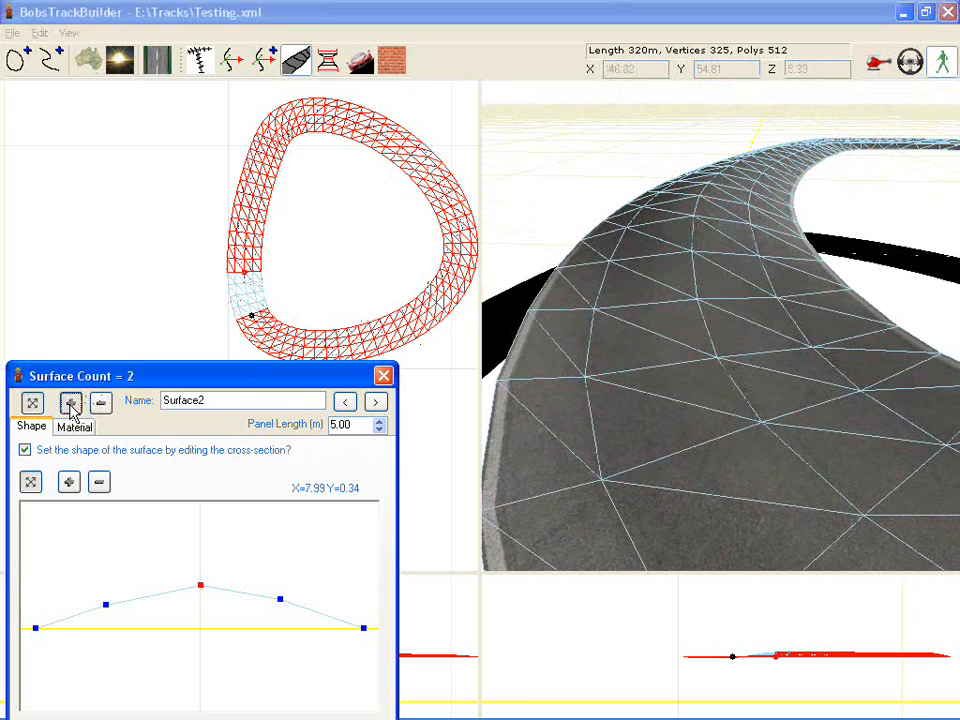
click(248, 293)
click(248, 293)
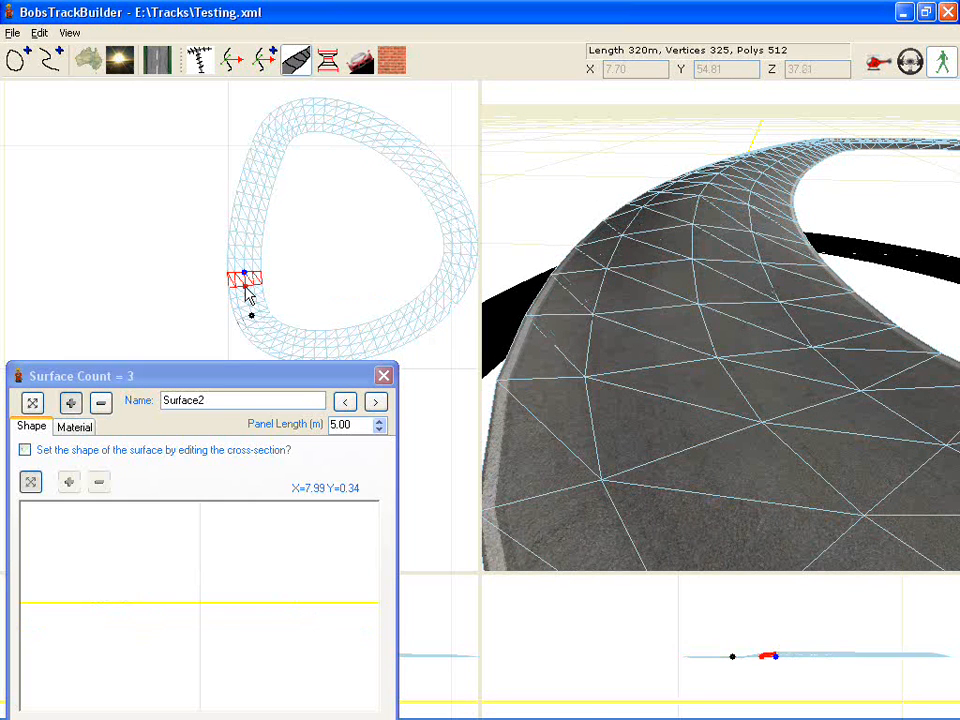
click(70, 452)
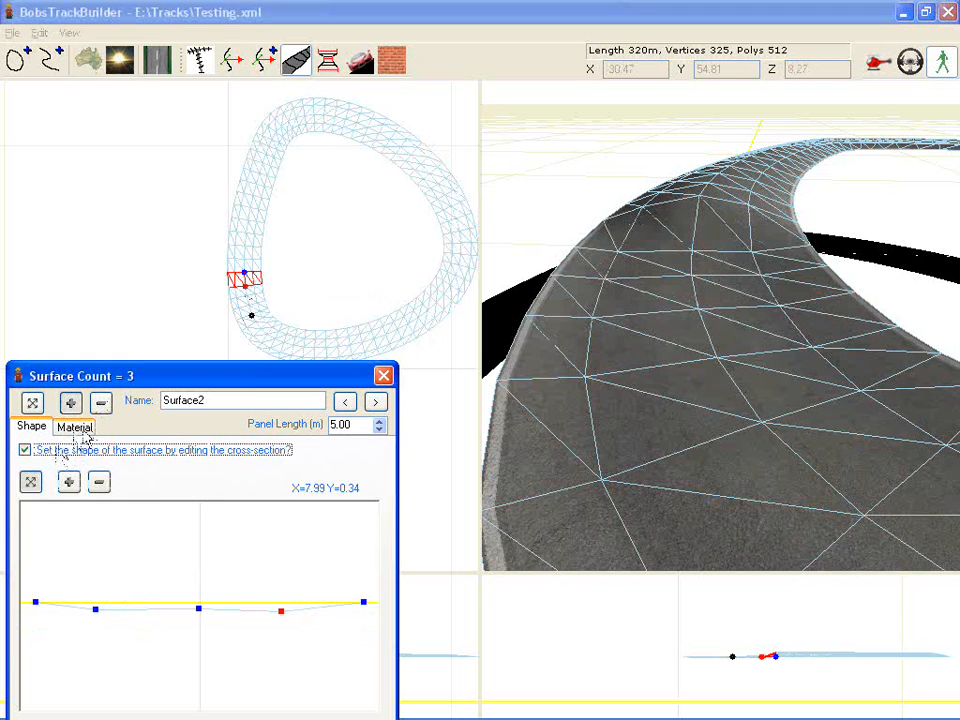
Raise the left inner point of the in-between surface's cross-section slightly above the baseline.
click(225, 317)
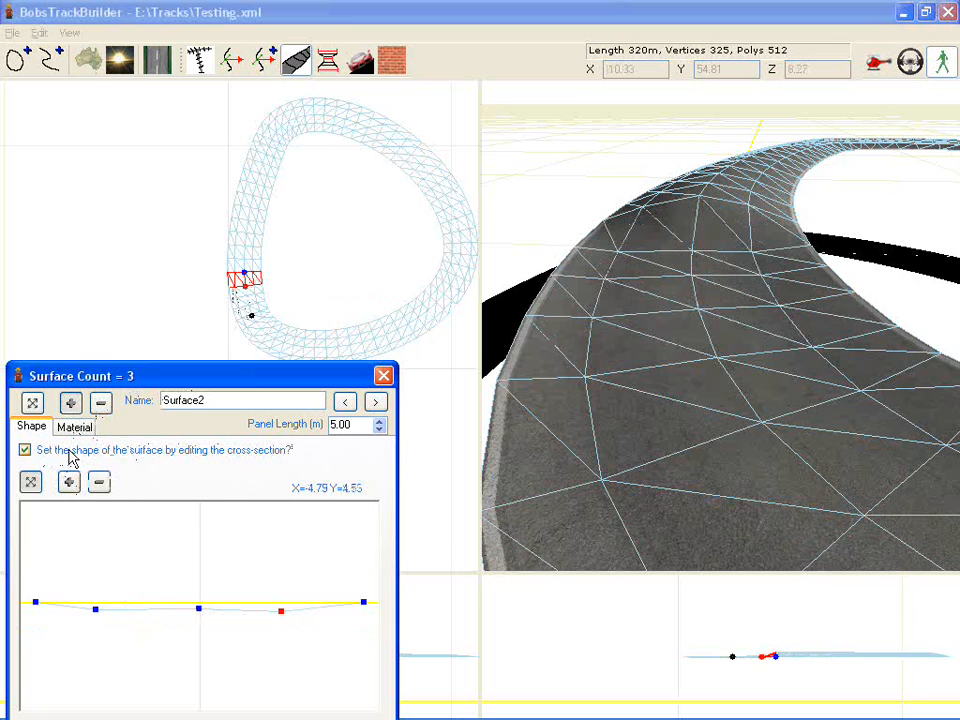
click(69, 483)
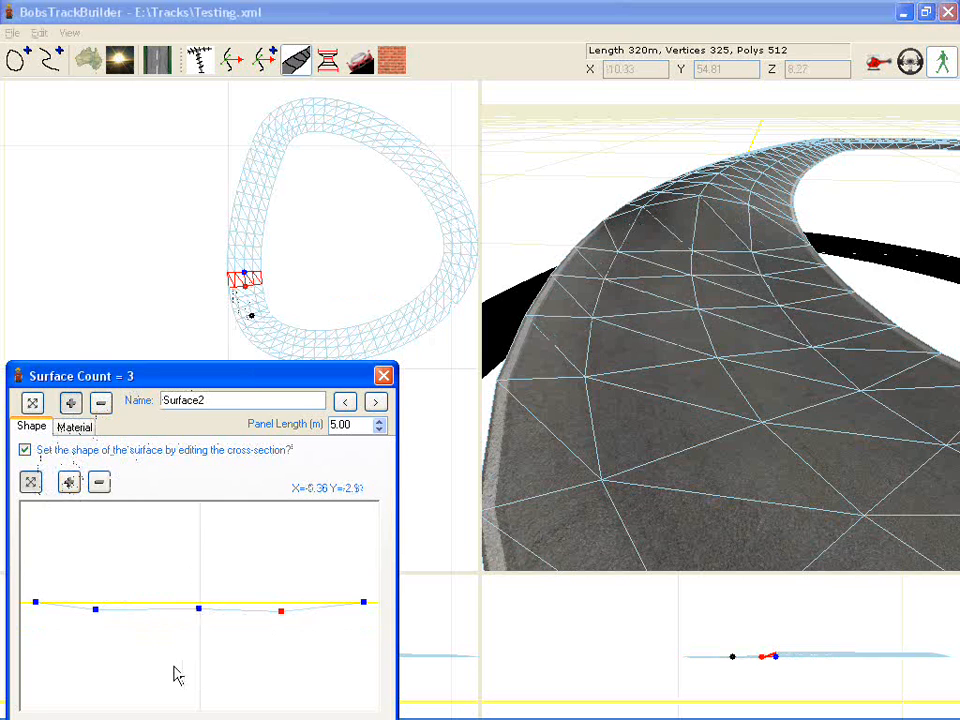
click(96, 608)
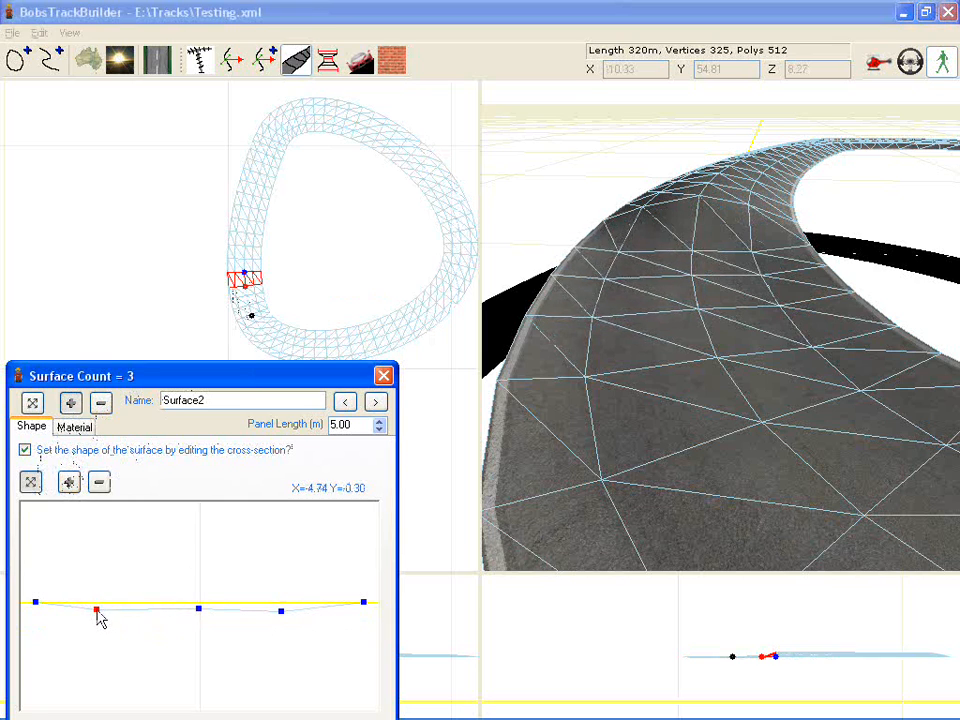
drag(97, 598, 92, 601)
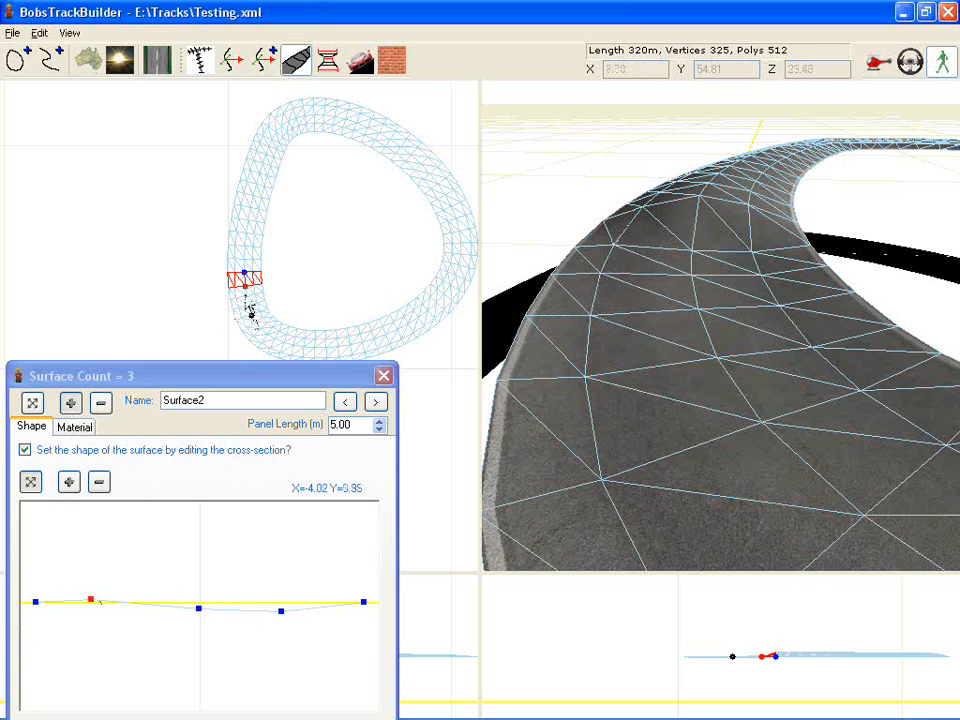
Add a fourth surface just beyond the crowned one and, with cross-section shaping enabled, lower its centre point to the baseline.
click(250, 265)
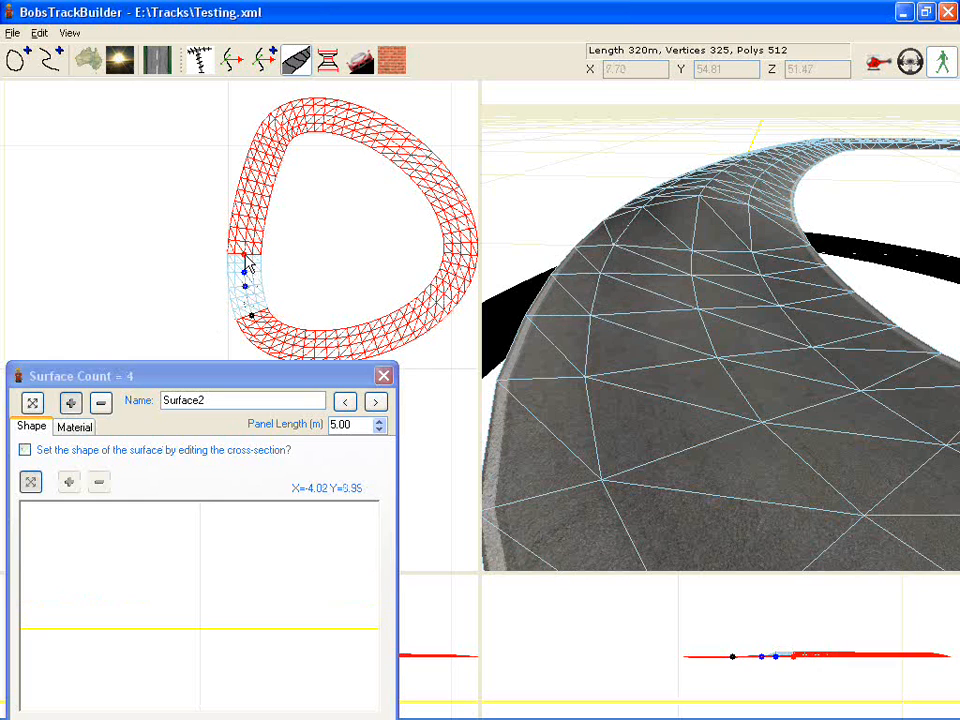
click(48, 452)
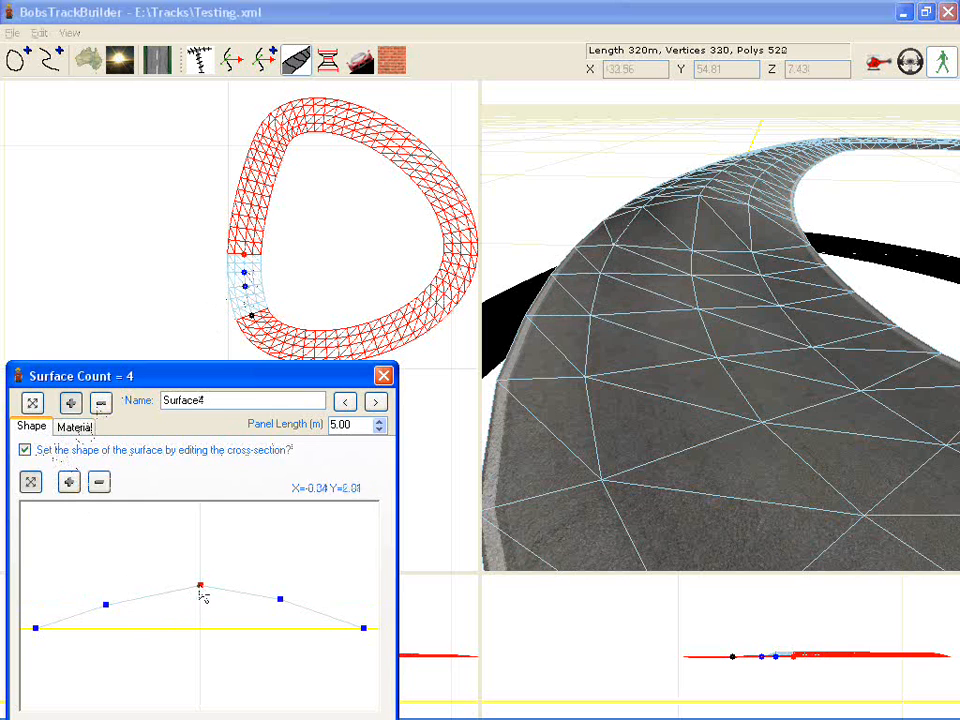
drag(204, 591, 202, 630)
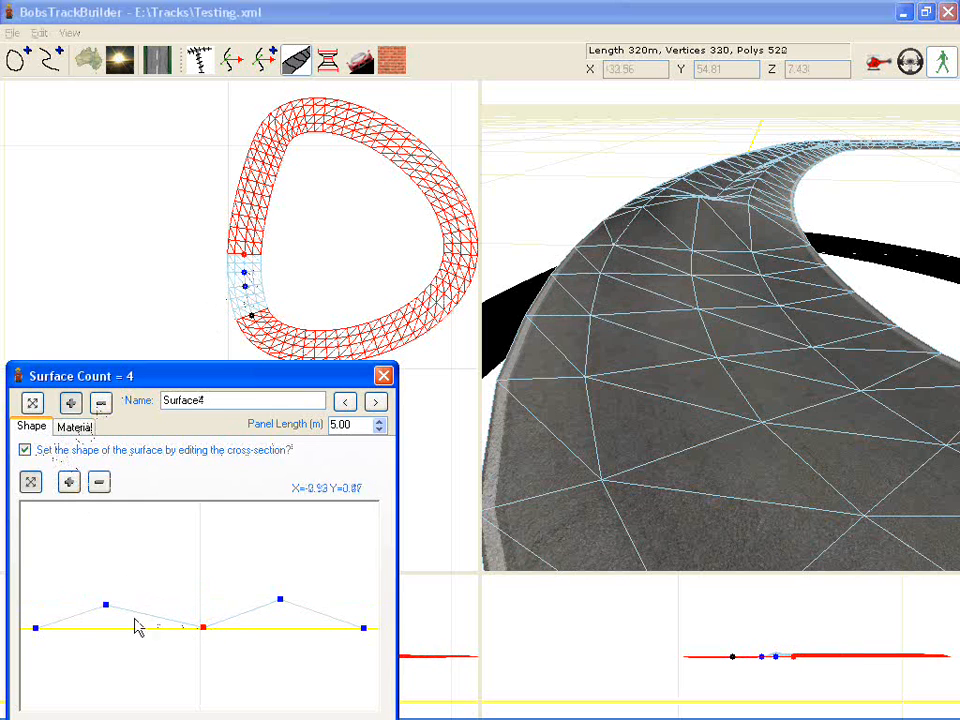
Lower both inner side points of Surface4's cross-section to slightly below the baseline.
drag(105, 606, 105, 634)
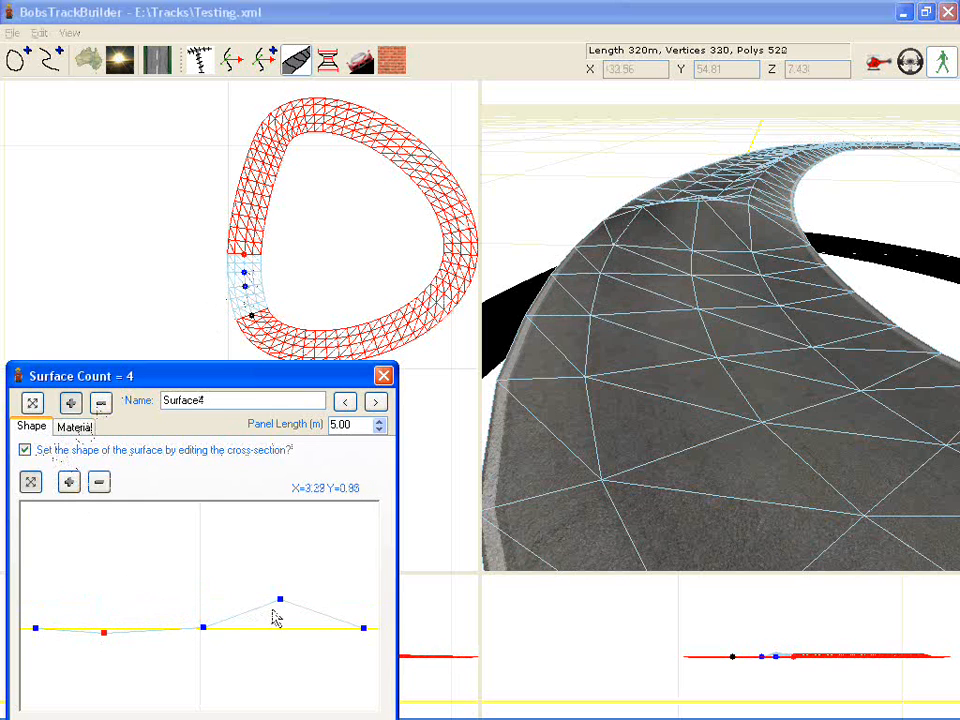
drag(280, 601, 279, 632)
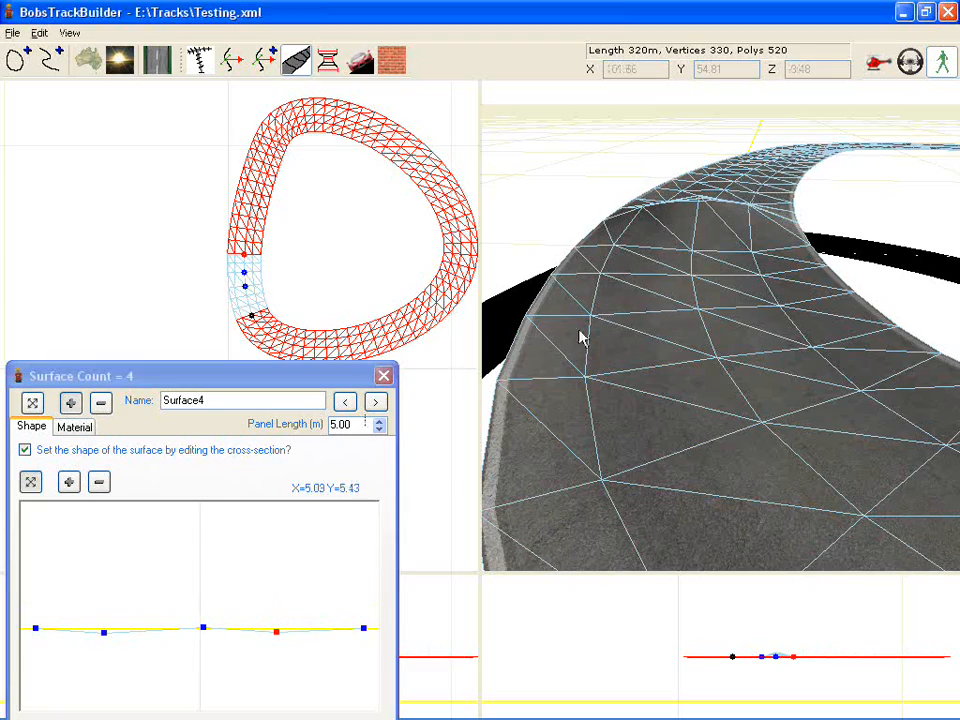
drag(645, 294, 816, 373)
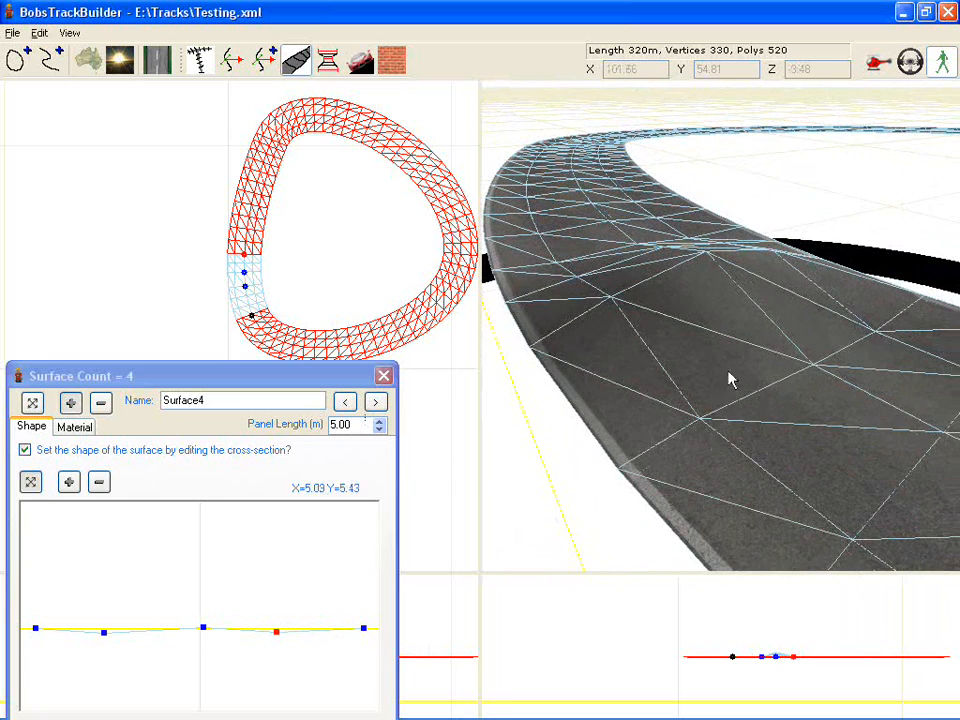
Move Surface4's start farther along the road, then move the crowned Surface3's start in the same direction.
click(28, 396)
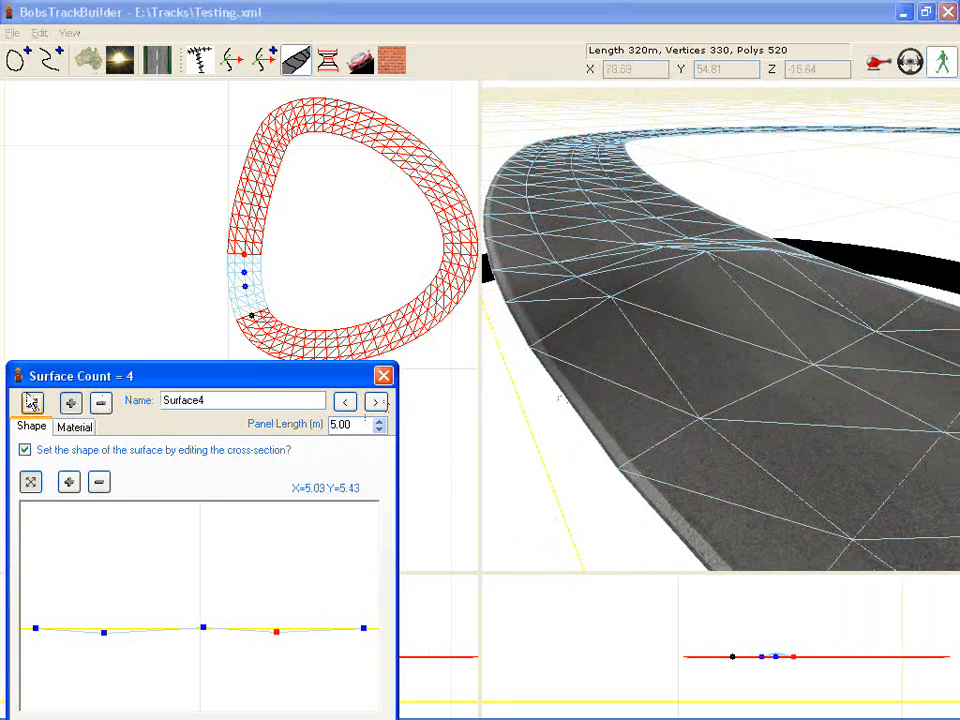
click(252, 248)
drag(247, 241, 247, 229)
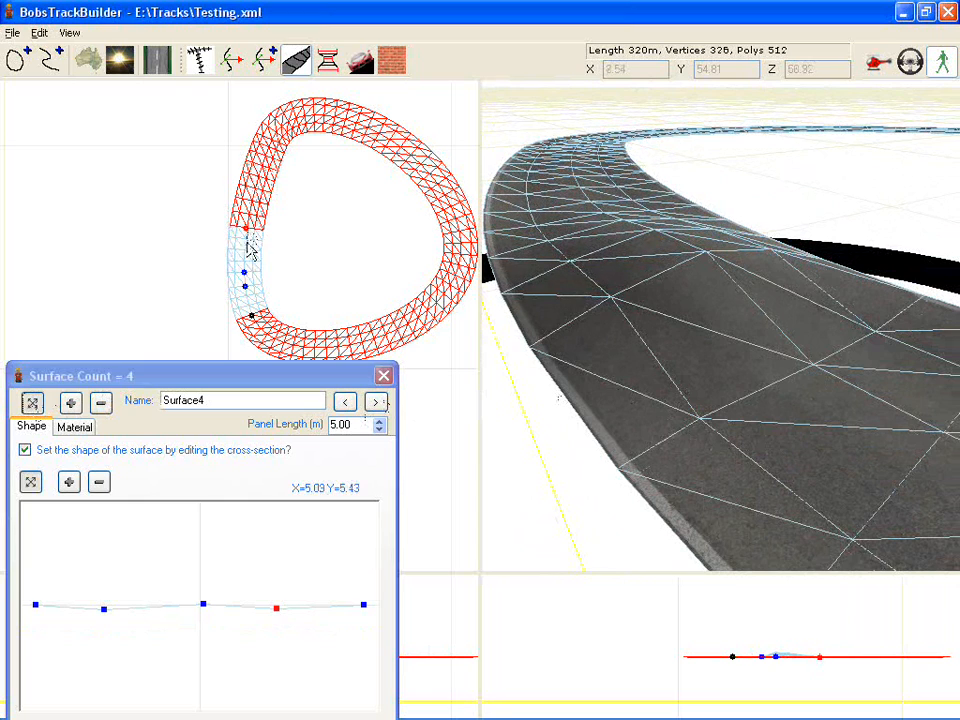
click(245, 273)
mouse_move(245, 254)
mouse_down()
mouse_move(245, 242)
mouse_move(245, 263)
mouse_move(245, 250)
mouse_up()
Render the 3D view as solid only, without the wireframe overlay.
right_click(527, 287)
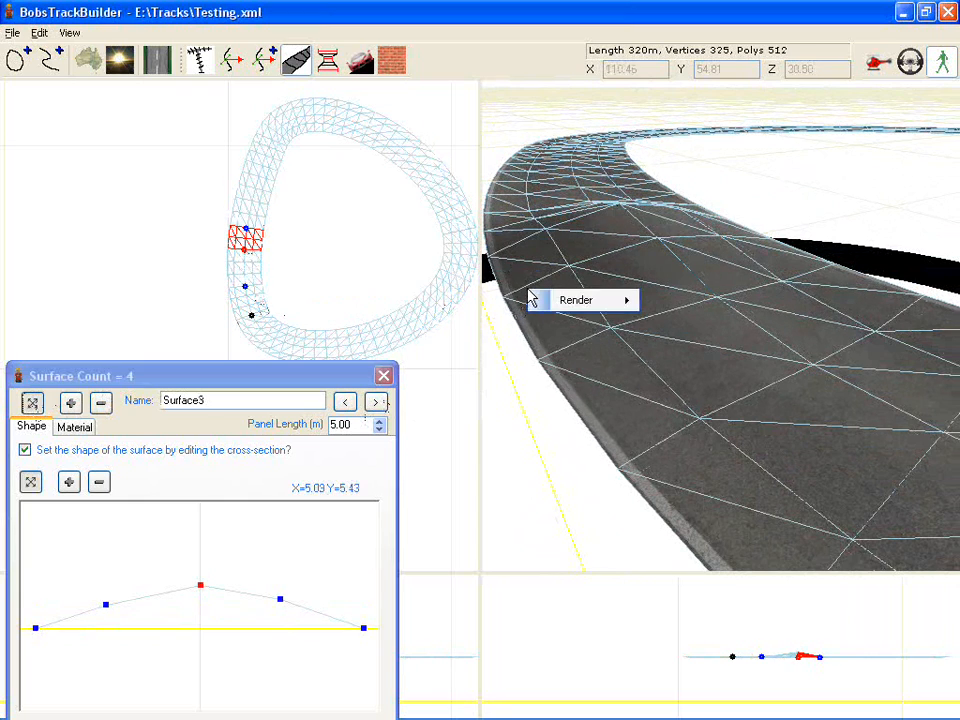
mouse_move(565, 300)
click(692, 303)
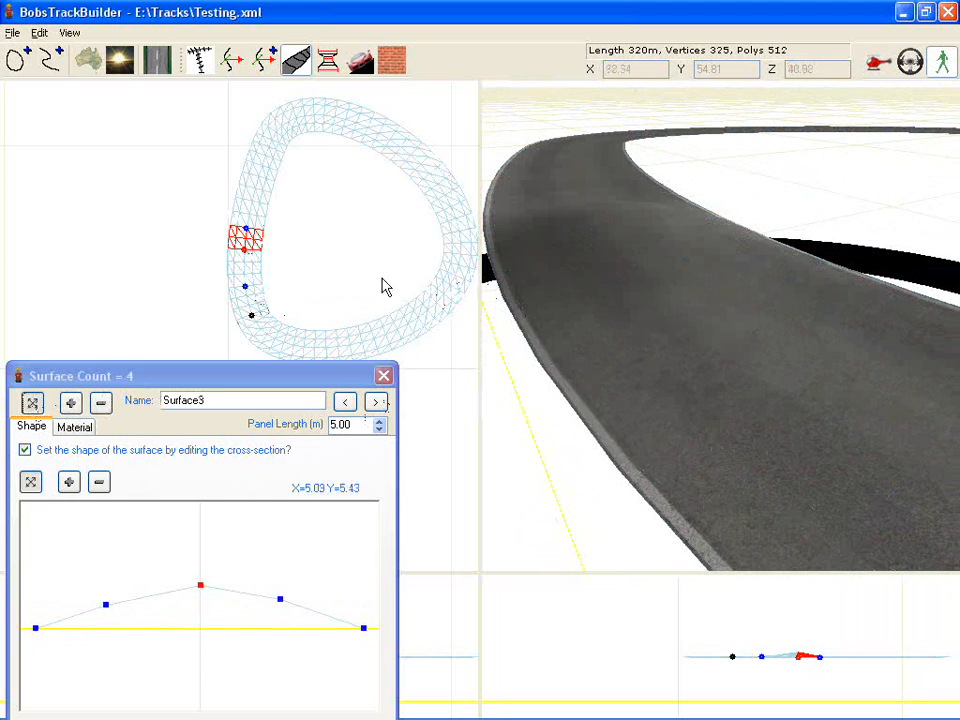
Fine-tune the start positions of Surface2, Surface3 and Surface4 so they are spaced about evenly along the road.
mouse_move(247, 289)
mouse_down()
mouse_move(246, 272)
mouse_move(247, 309)
mouse_move(237, 288)
mouse_up()
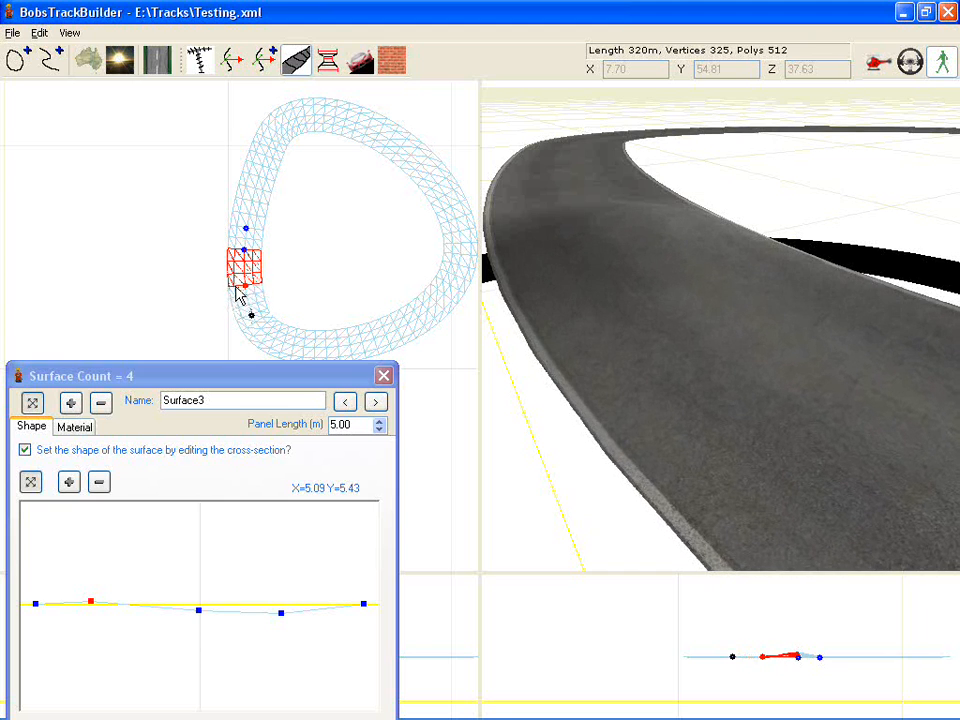
click(243, 251)
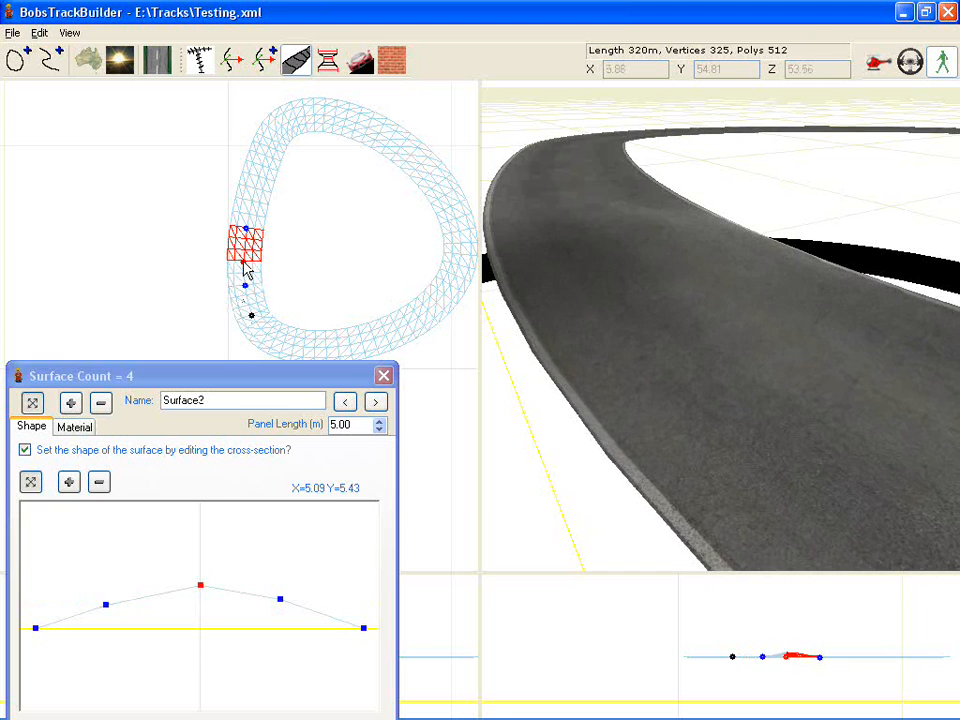
drag(240, 260, 238, 254)
click(245, 233)
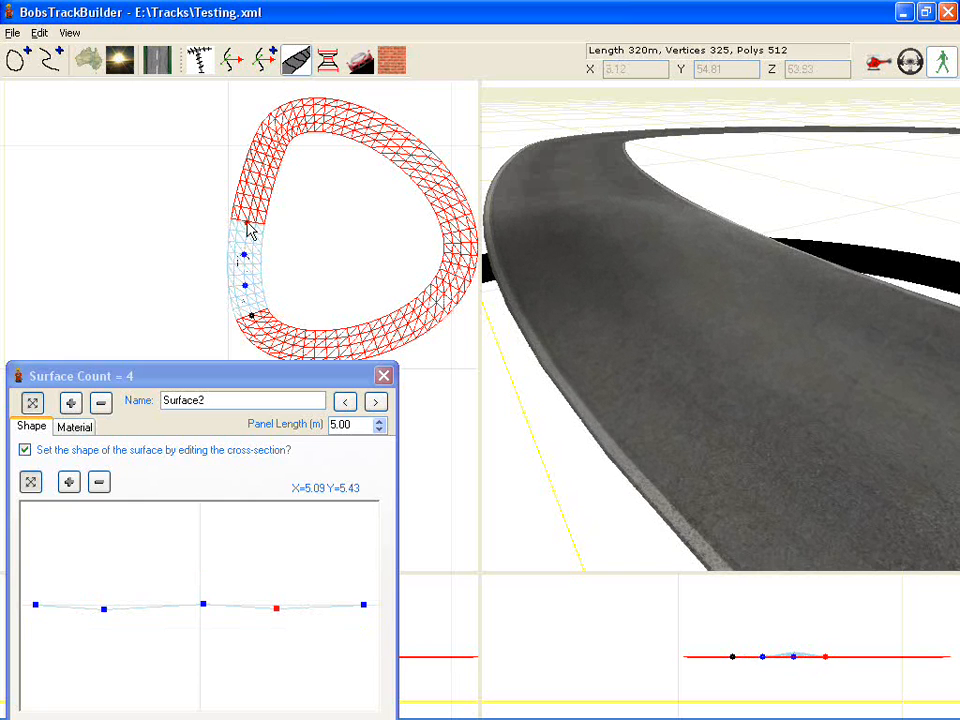
drag(251, 234, 249, 224)
Reset Surface4's cross-section to the preceding surface's crowned shape by turning cross-section shaping off and on again.
click(265, 455)
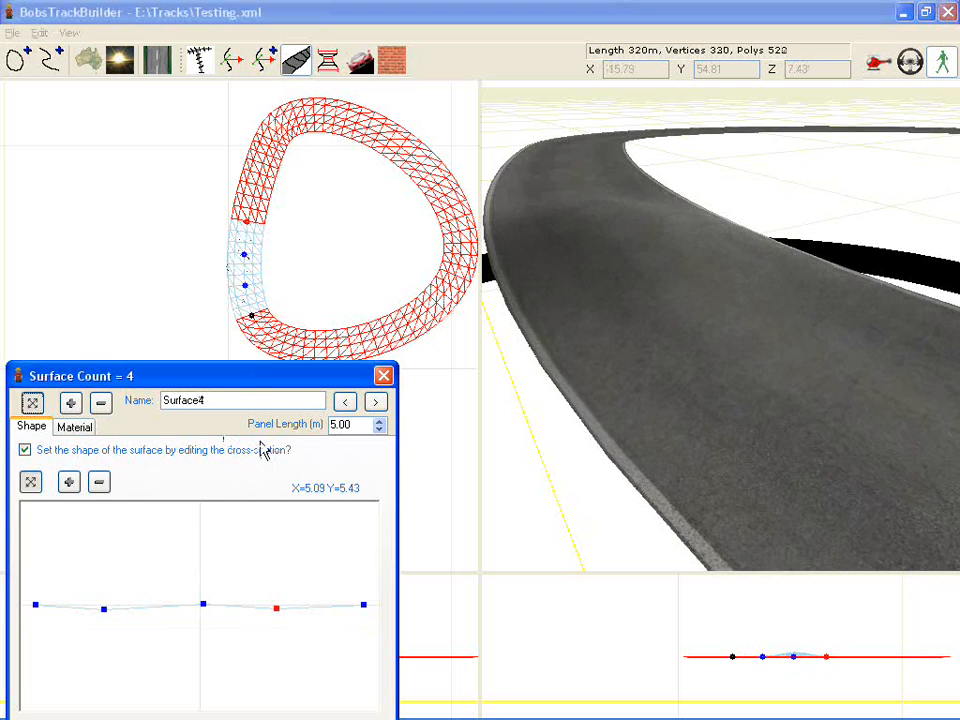
click(259, 272)
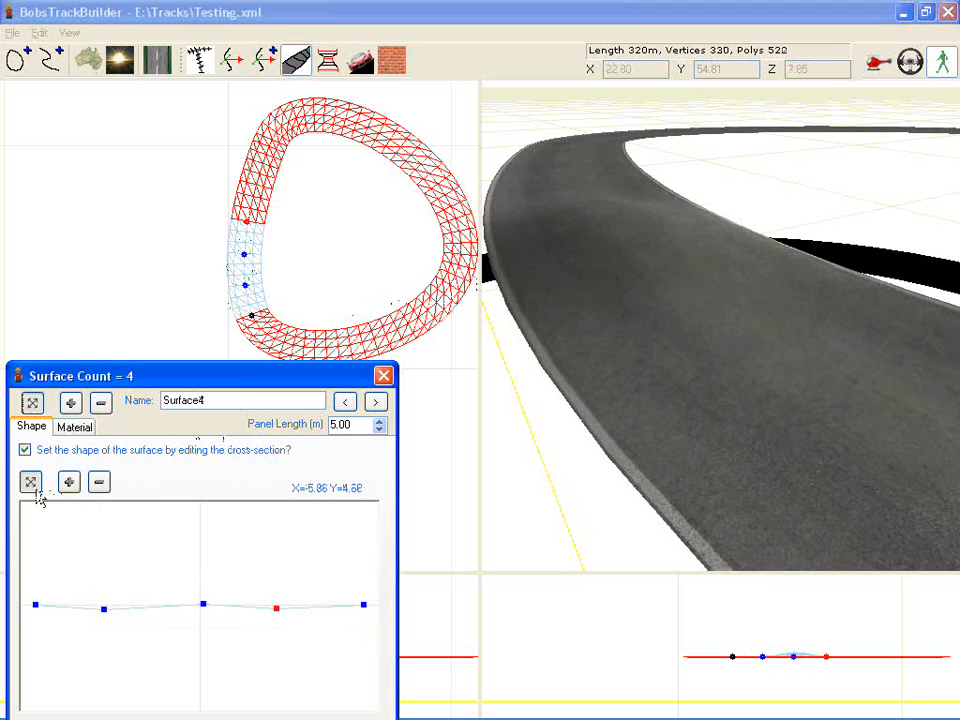
click(346, 403)
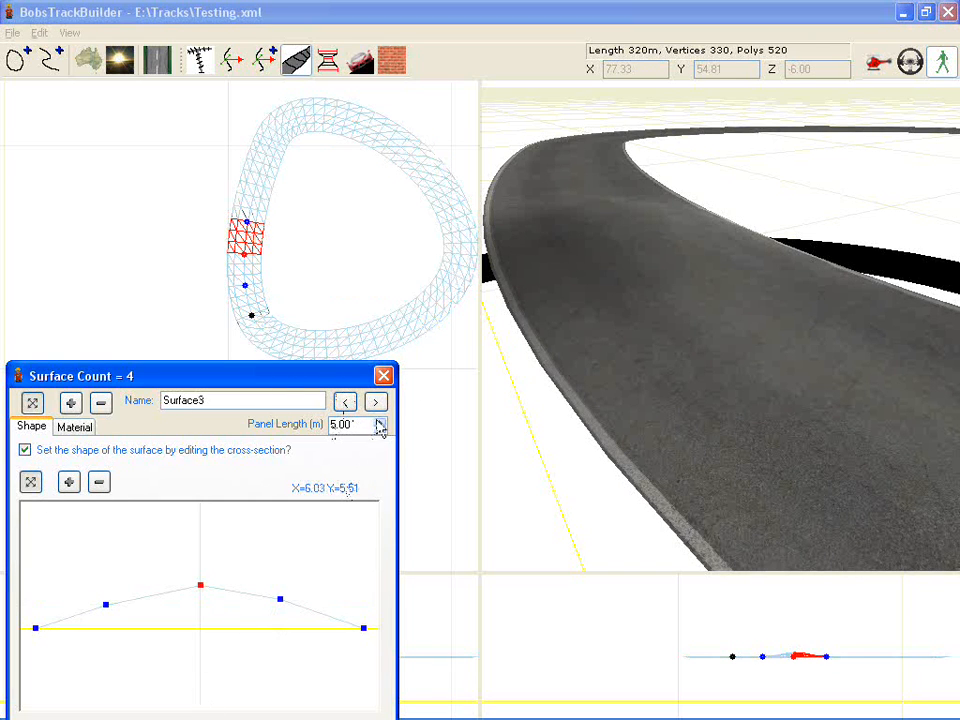
click(376, 401)
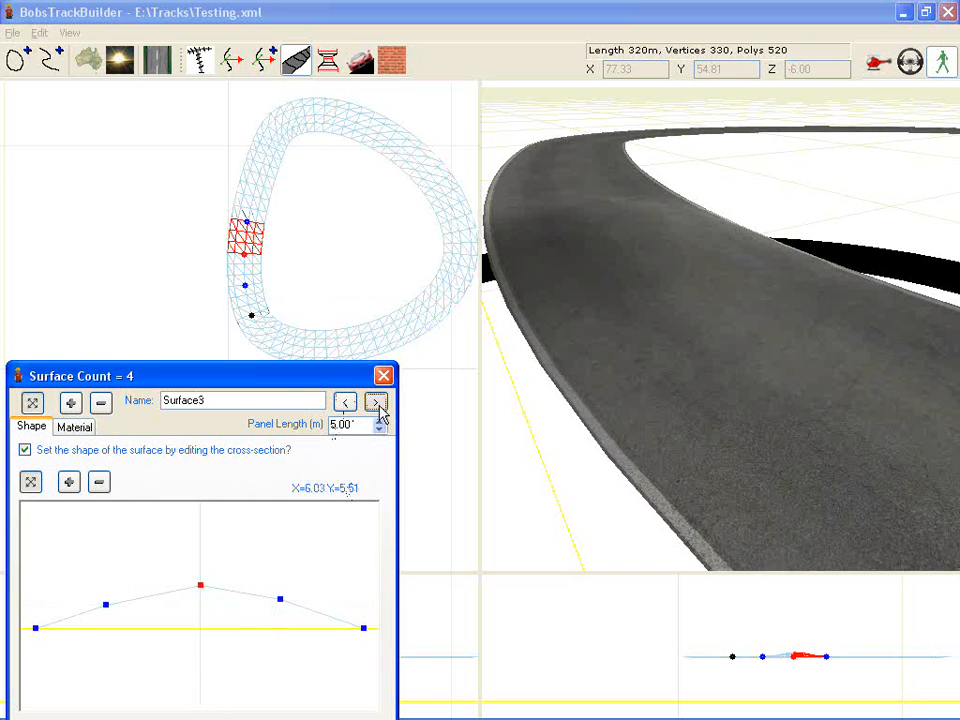
click(46, 452)
click(46, 452)
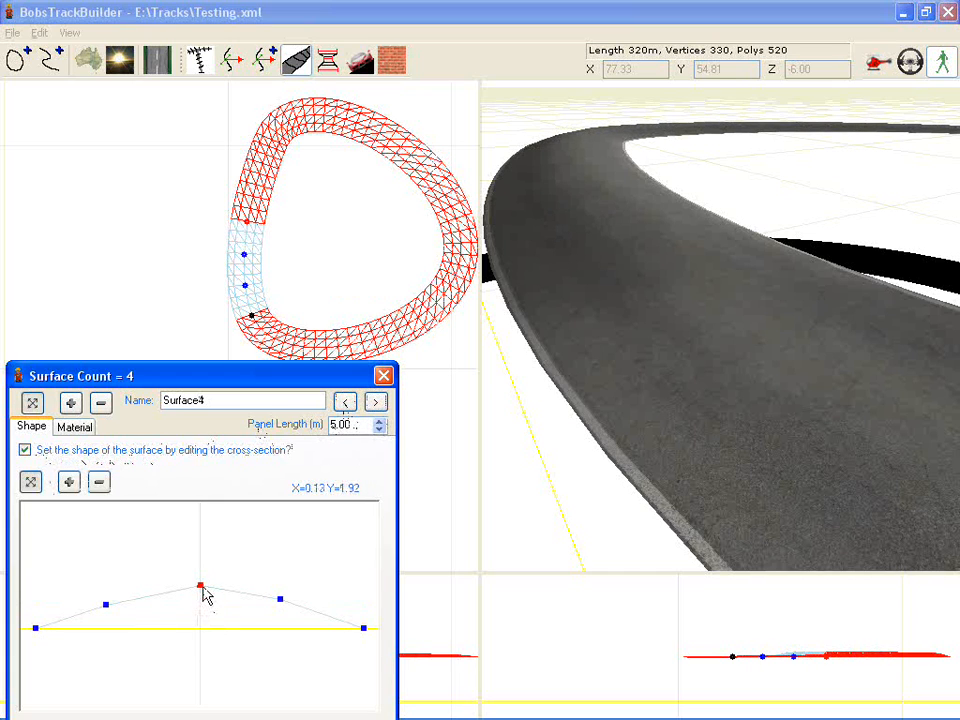
Flatten Surface4's cross-section by lowering its centre and both inner side points to about the baseline.
drag(201, 586, 201, 630)
drag(107, 606, 113, 632)
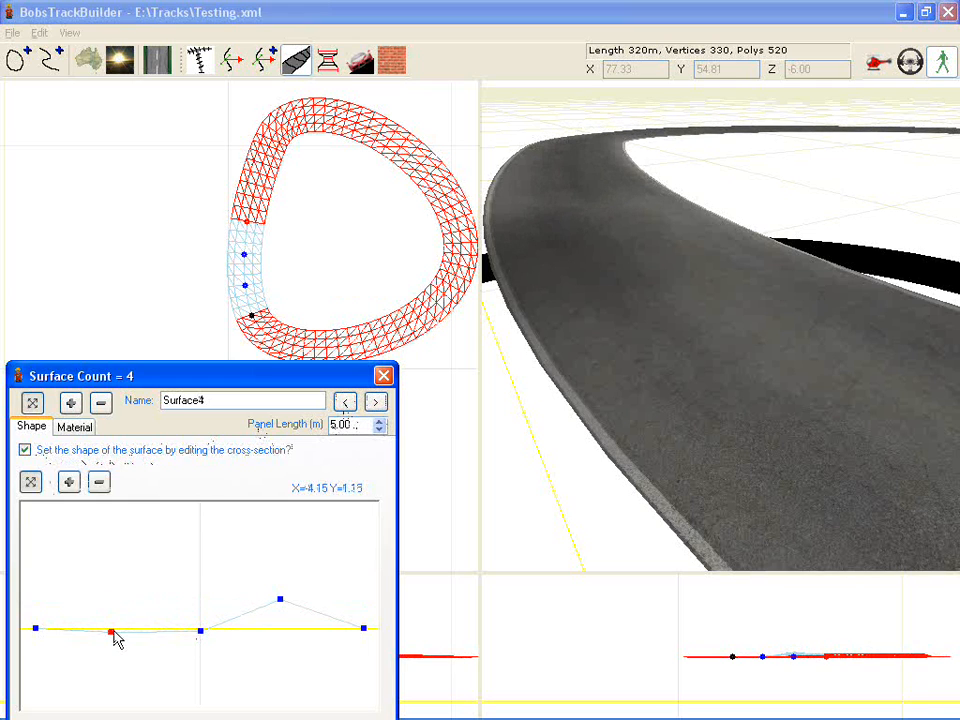
drag(282, 603, 287, 634)
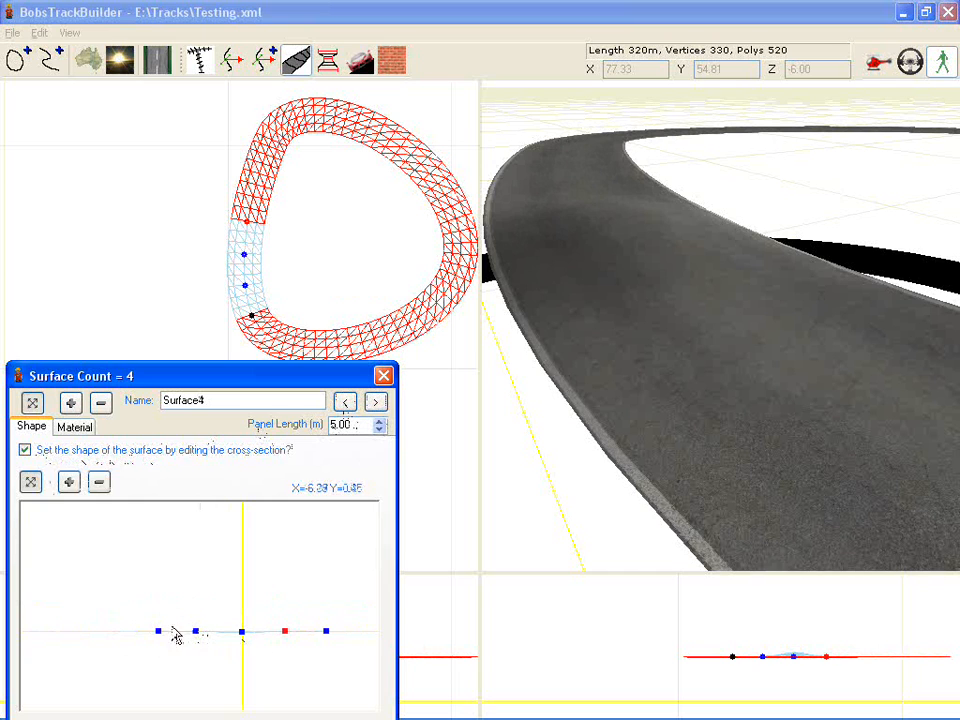
Bank Surface4's cross-section by raising every point except the right edge, progressively higher towards the left edge.
drag(159, 634, 156, 557)
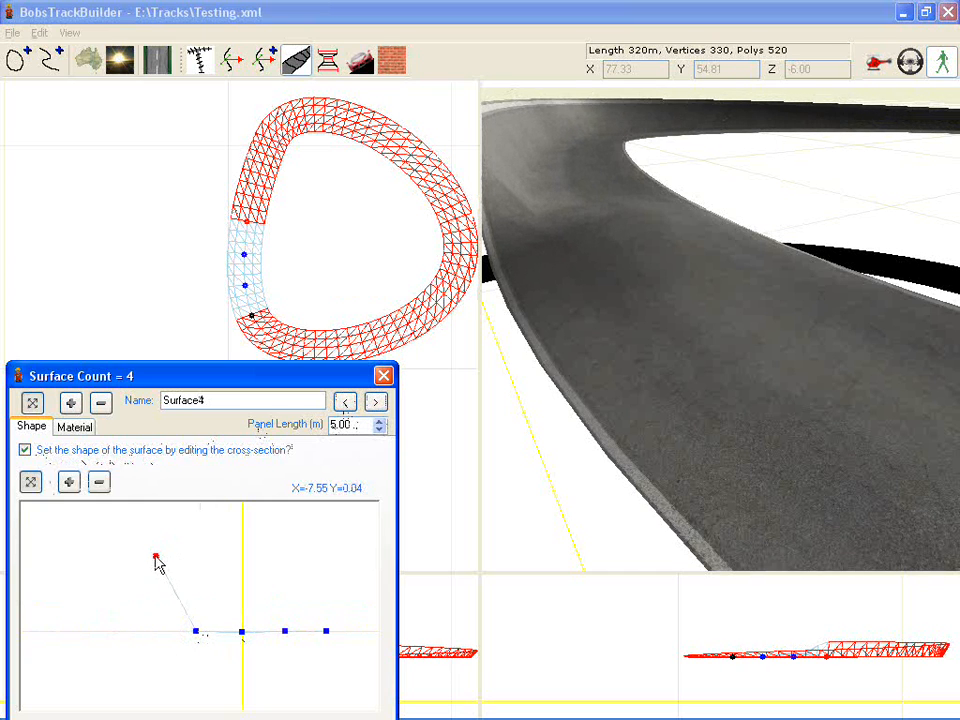
drag(197, 631, 199, 580)
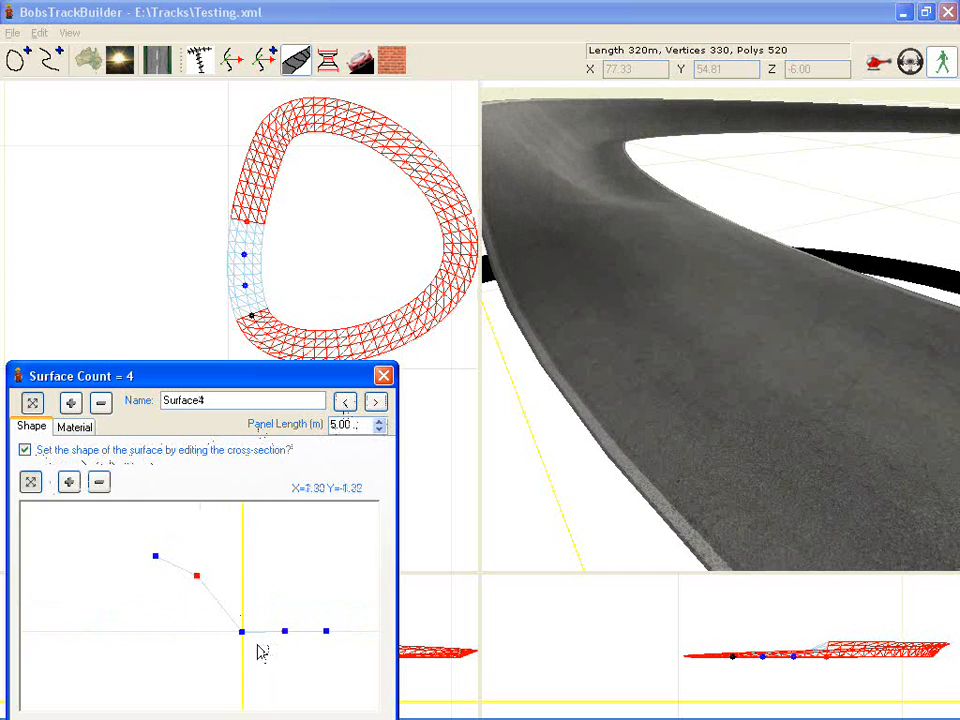
drag(244, 634, 285, 612)
right_drag(582, 369, 564, 268)
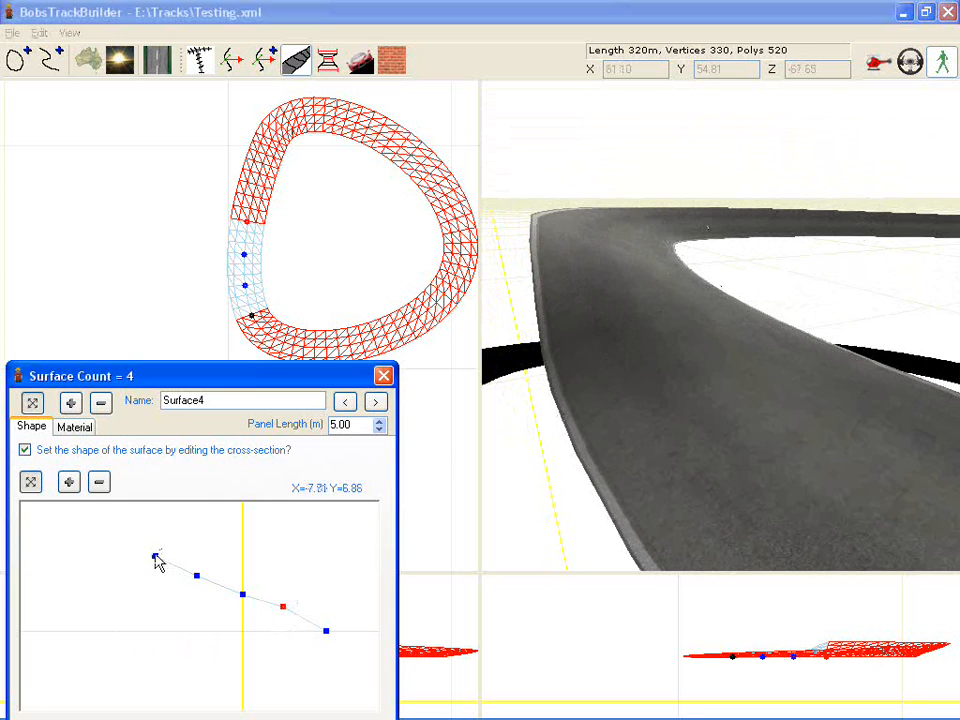
Flatten the banked Surface4 cross-section by bringing its raised points back down near the baseline.
drag(157, 562, 154, 628)
drag(197, 578, 200, 637)
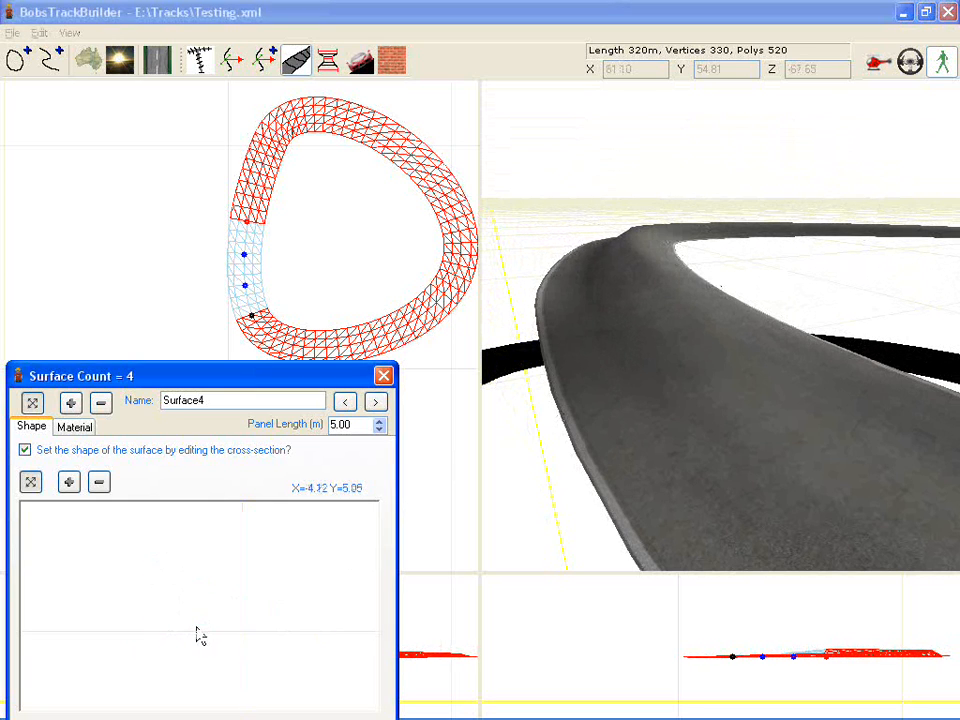
drag(243, 596, 245, 641)
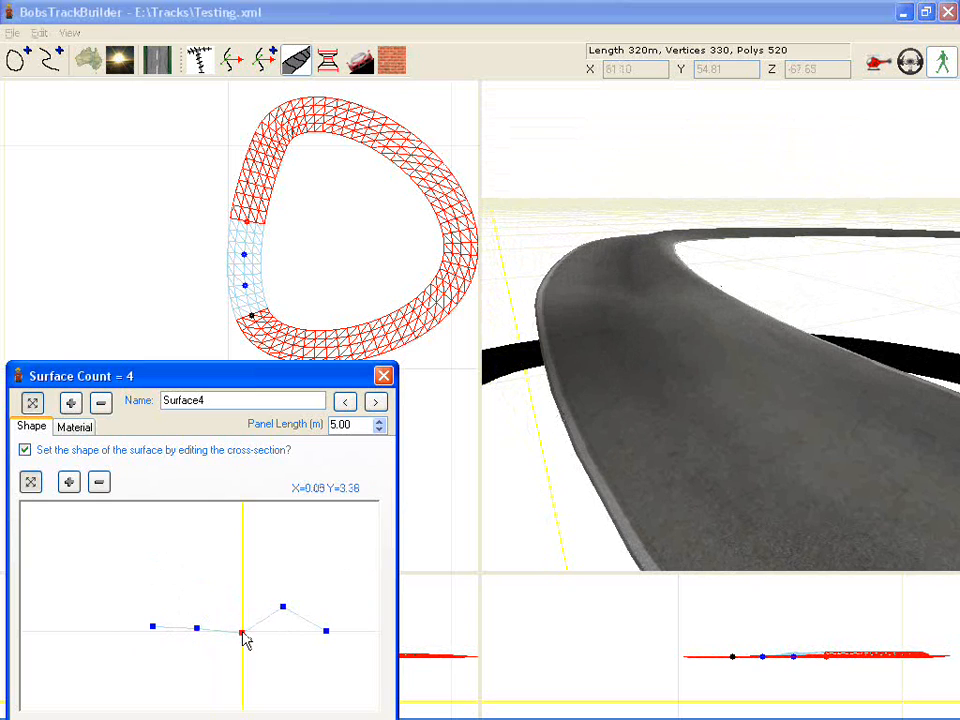
drag(283, 607, 326, 631)
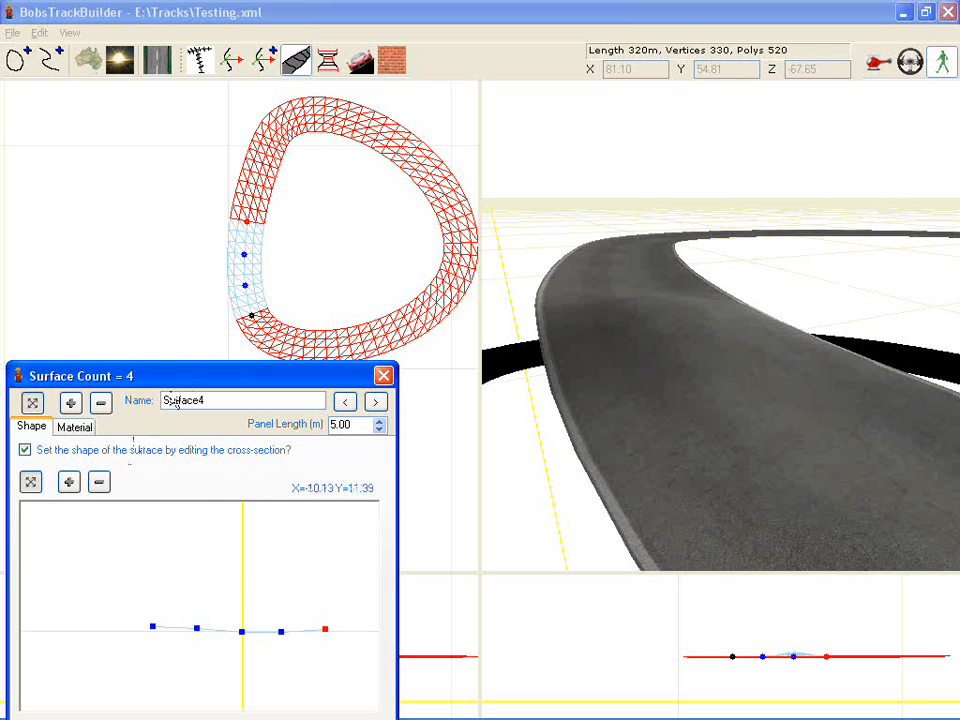
Select Surface3 and reset its cross-section to Surface2's shape by turning cross-section shaping off and on again.
click(241, 256)
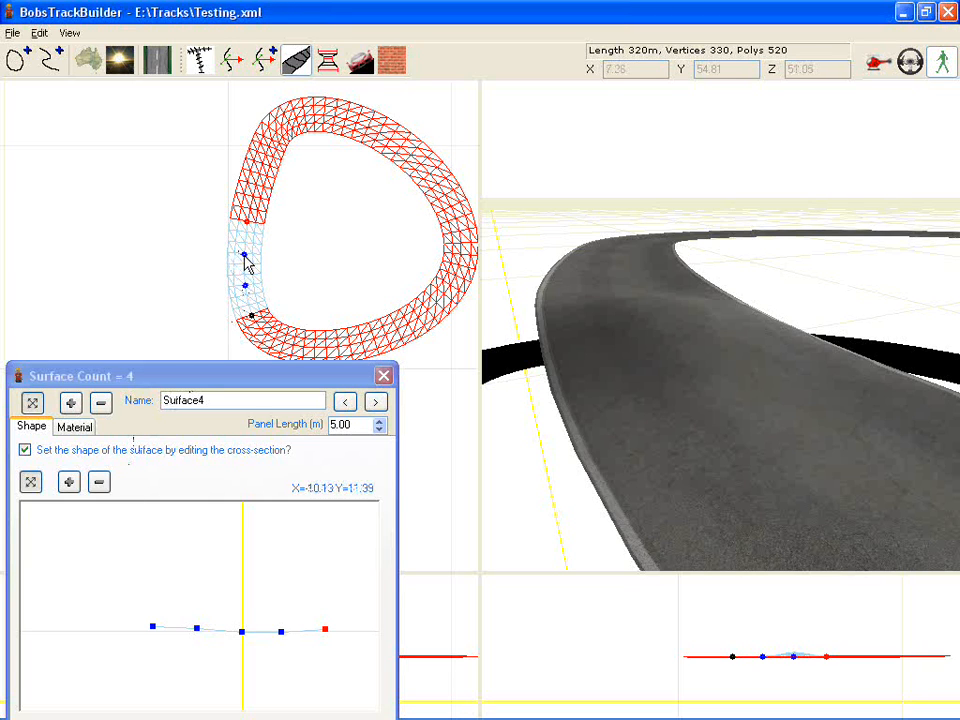
click(246, 262)
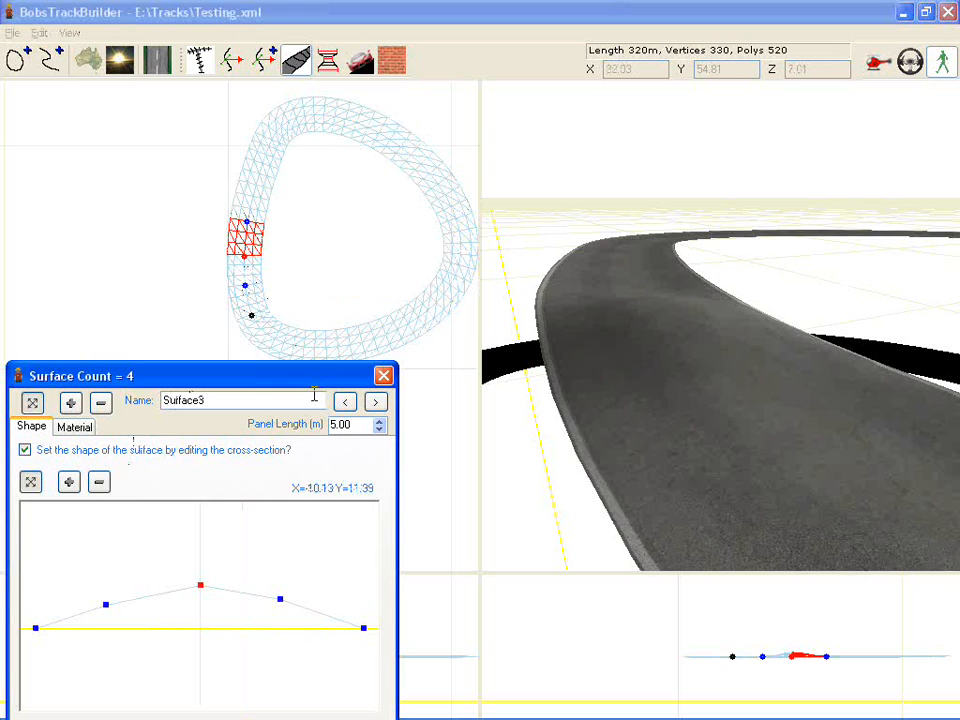
click(126, 455)
click(126, 455)
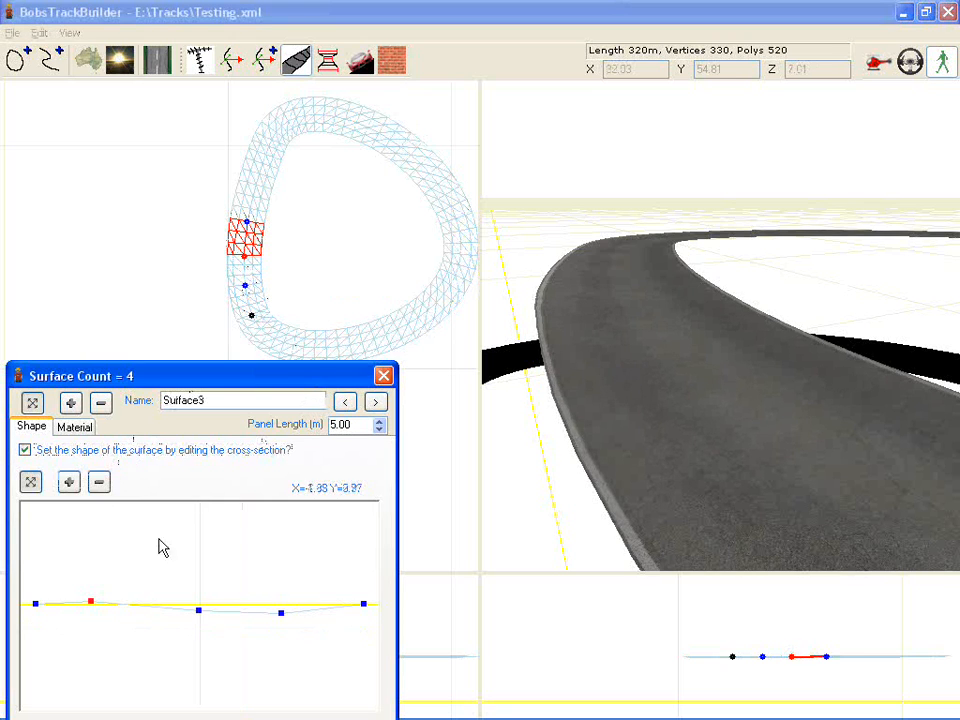
Shift all points of Surface3's cross-section together to the right of the centreline, then view the road bend in 3D.
scroll(159, 560, down, 2)
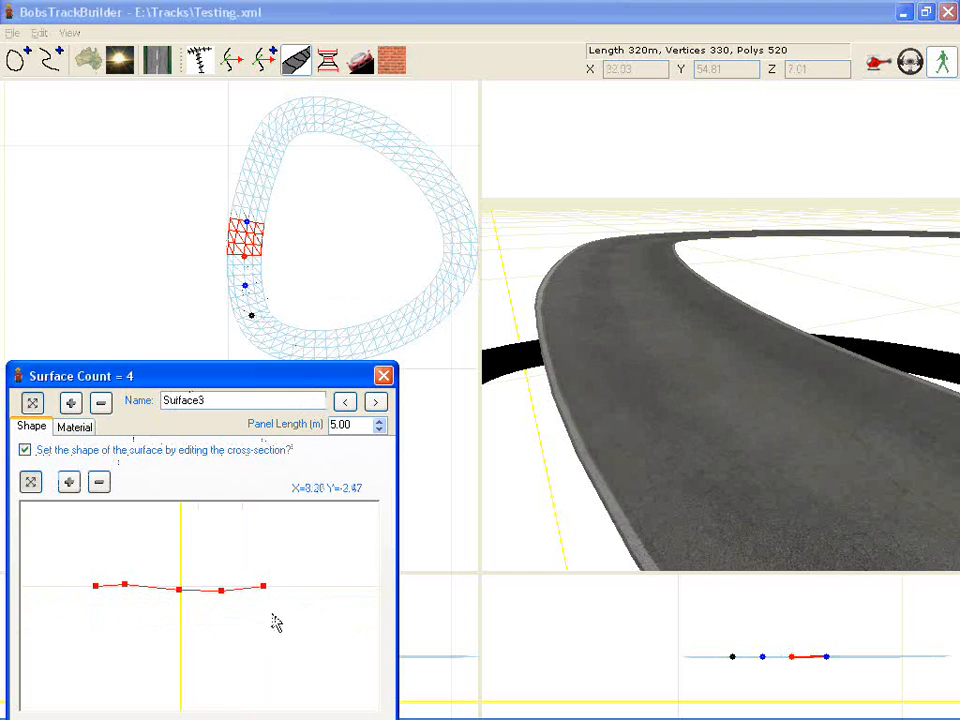
drag(263, 590, 291, 594)
drag(612, 427, 551, 454)
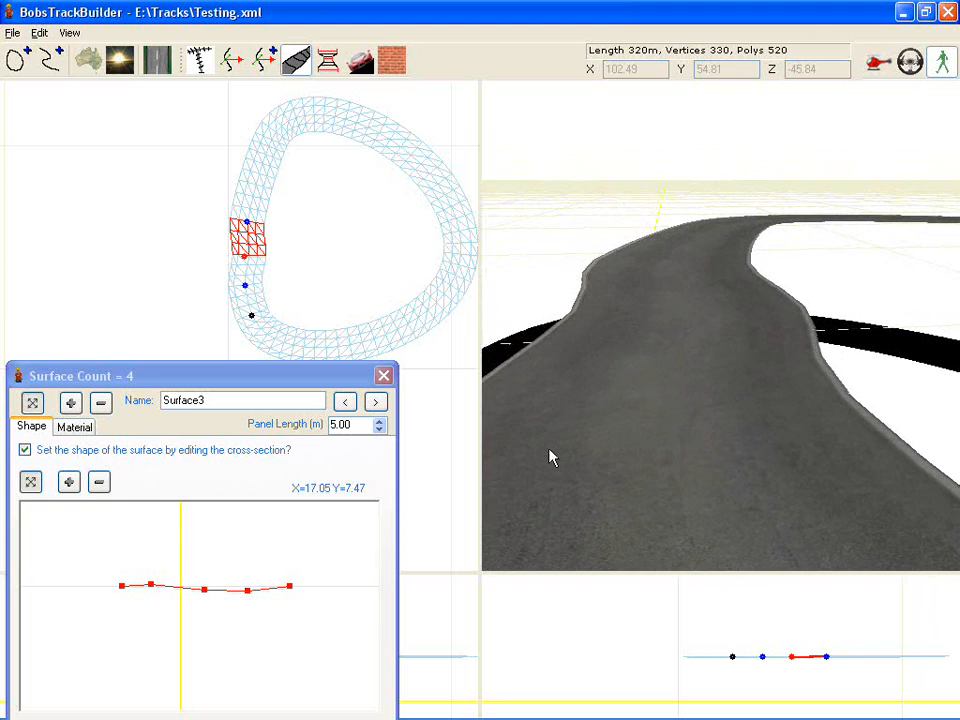
Render the 3D view as Solid+Wireframe to show the road's panels.
right_click(646, 312)
mouse_move(700, 316)
click(825, 360)
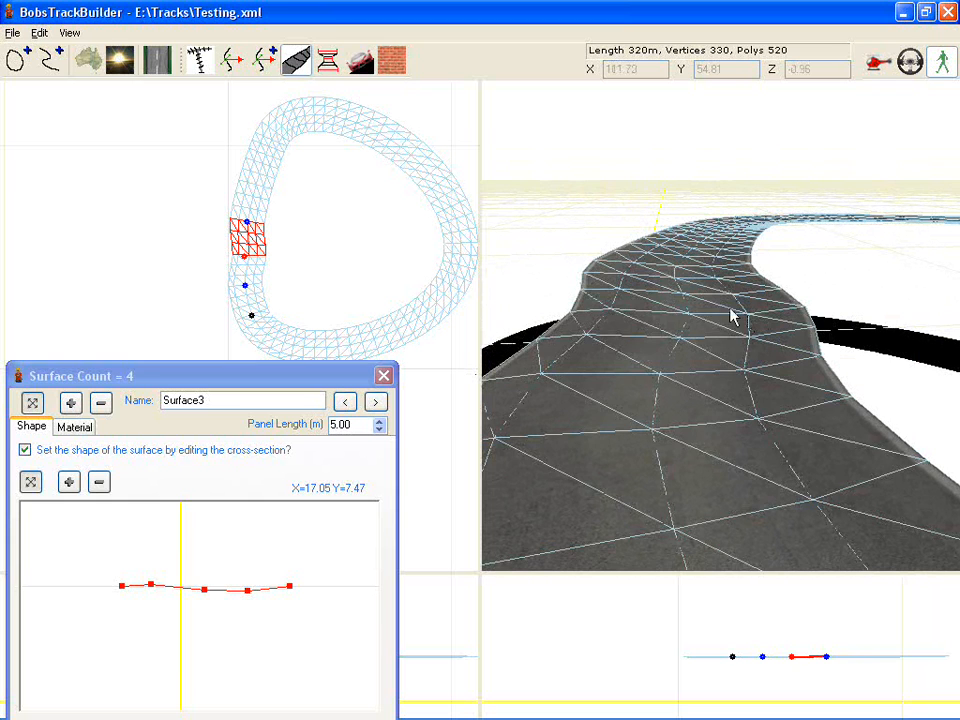
Shift Surface3's whole cross-section a little farther right and inspect the sharper kink in the 3D road.
drag(720, 320, 714, 351)
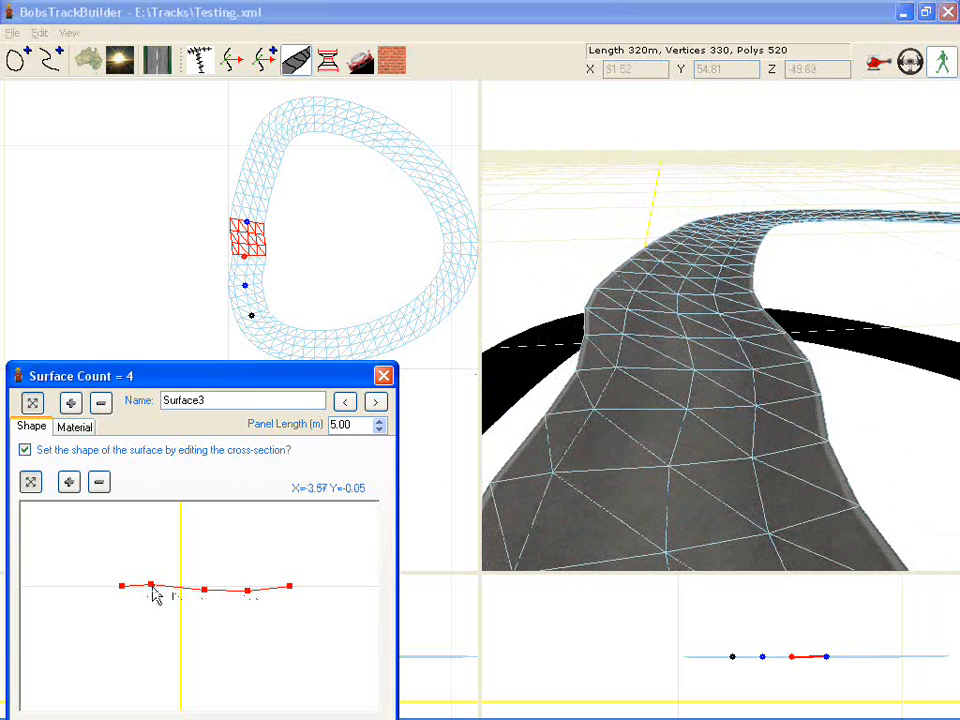
drag(155, 597, 169, 600)
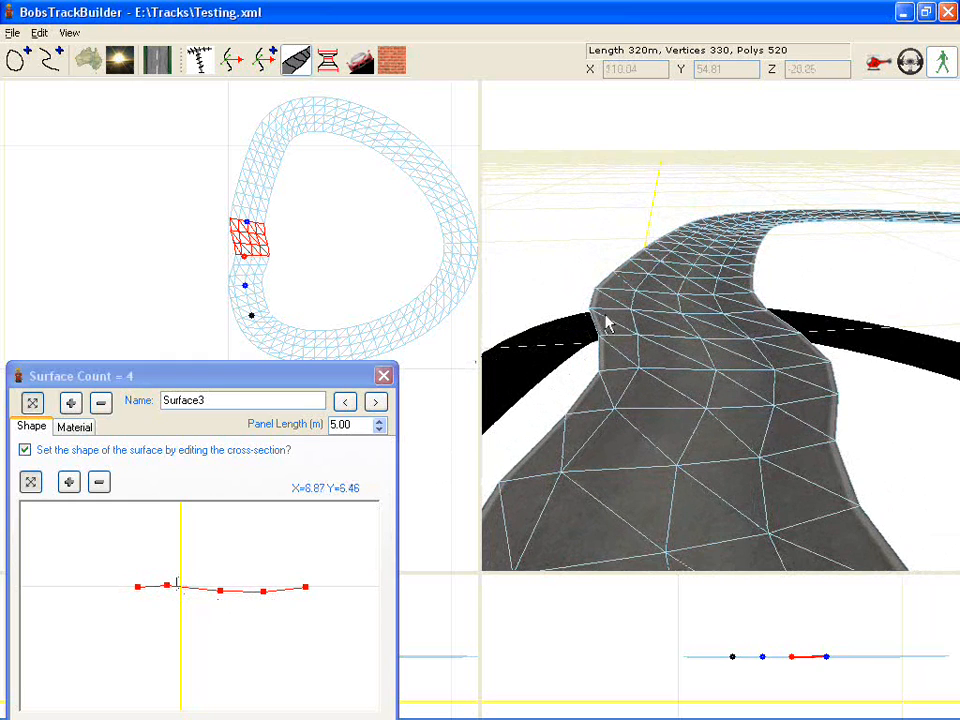
drag(608, 348, 615, 384)
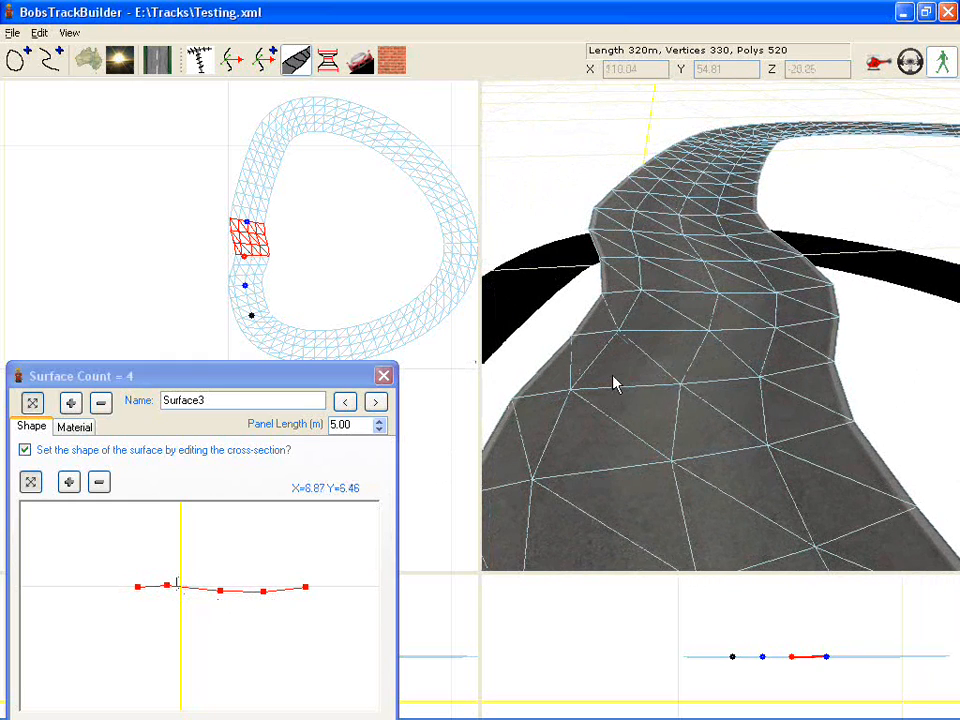
Switch the 3D view to solid-only rendering to inspect the kinked road edges.
right_click(614, 381)
mouse_move(705, 388)
click(763, 390)
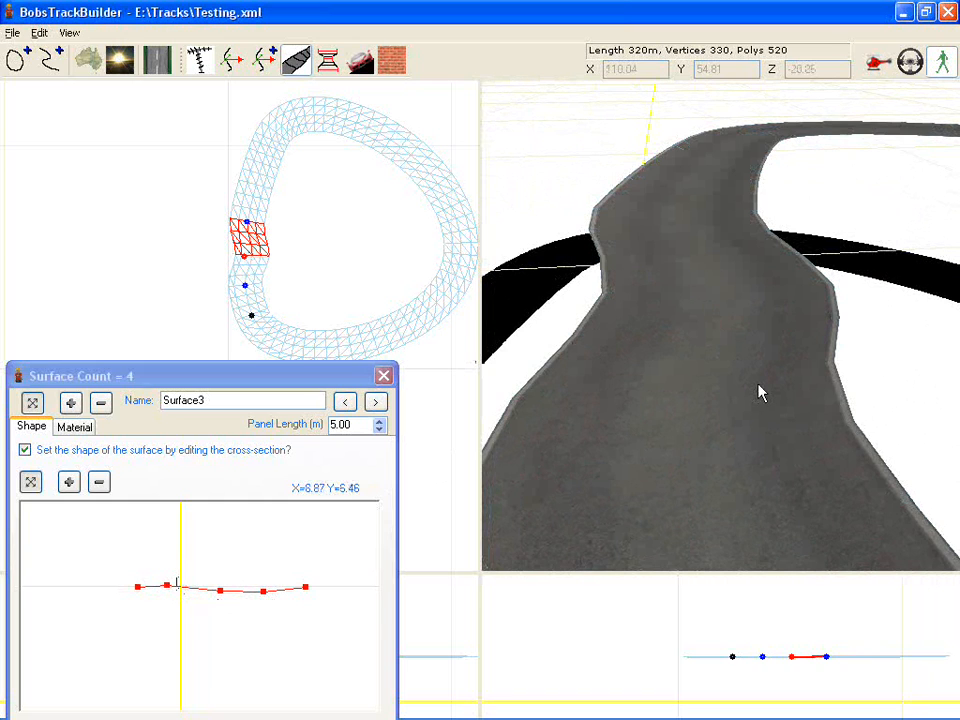
Switch the 3D view's rendering back to Solid+Wireframe.
right_click(690, 364)
click(830, 377)
right_click(714, 365)
mouse_move(778, 384)
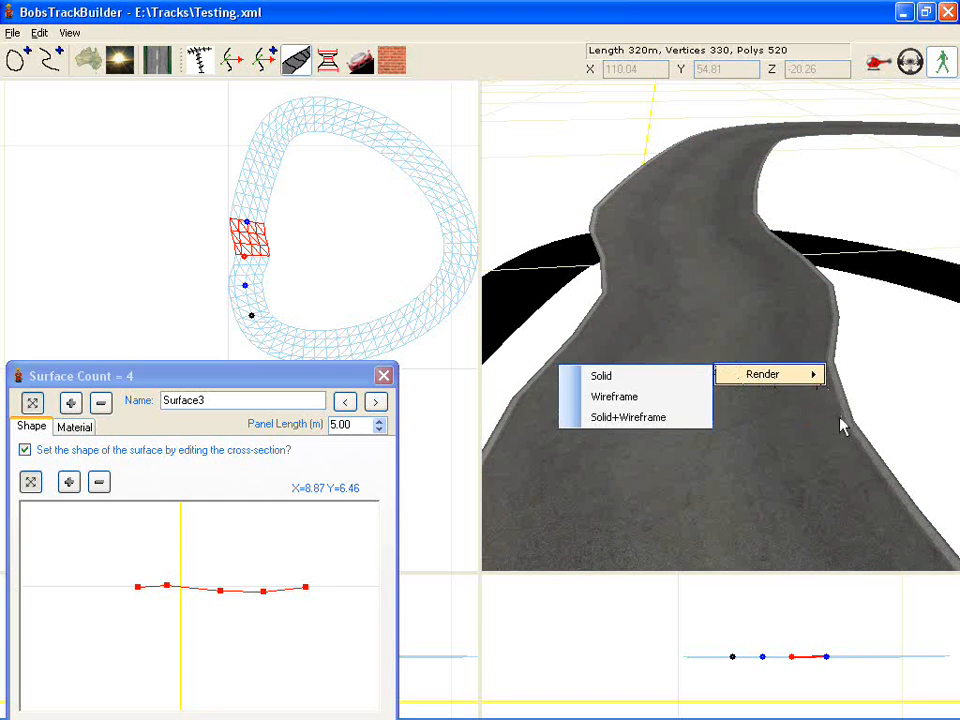
click(655, 425)
Set Surface3's panel length to 2.00 m to divide its bend into finer panels.
click(351, 425)
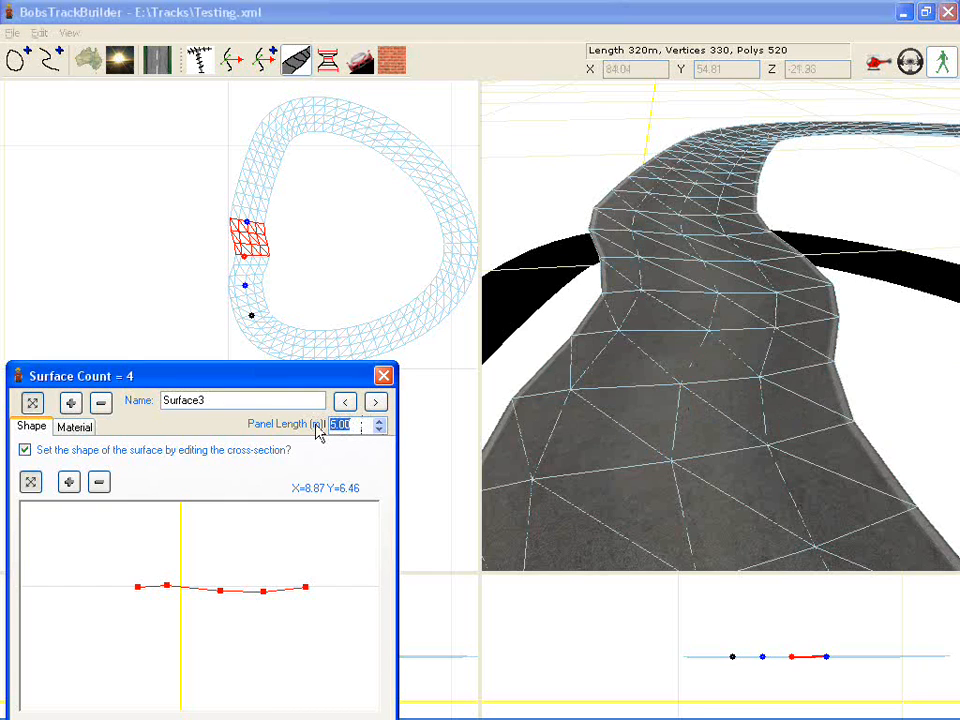
text(2.5)
click(221, 268)
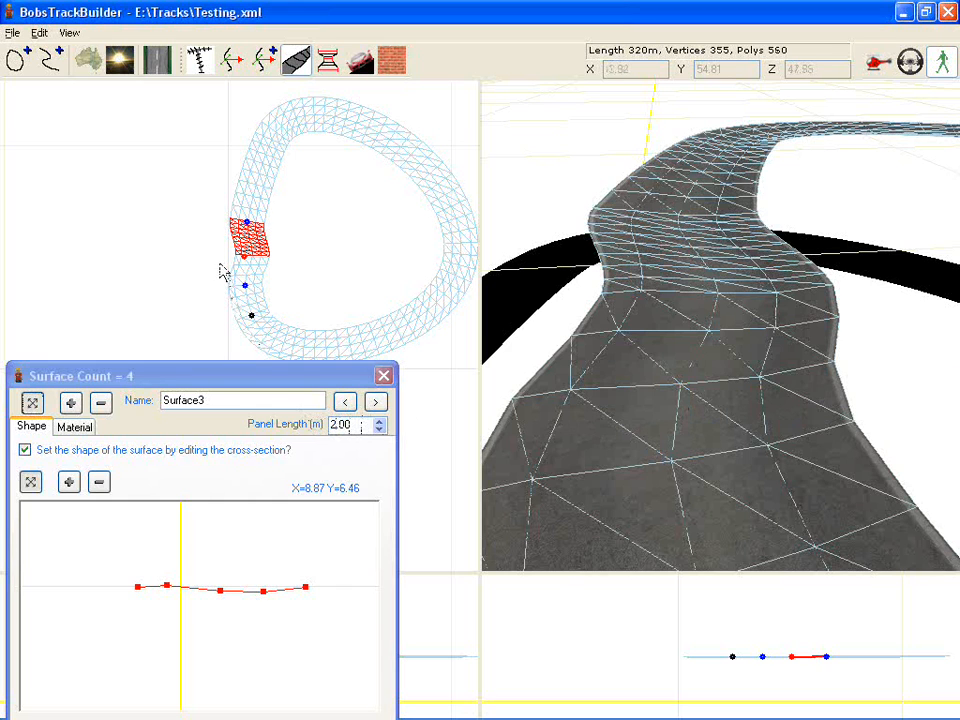
Select Surface2, the section just before Surface3, and set its panel length to 2.00 m.
scroll(245, 260, up, 6)
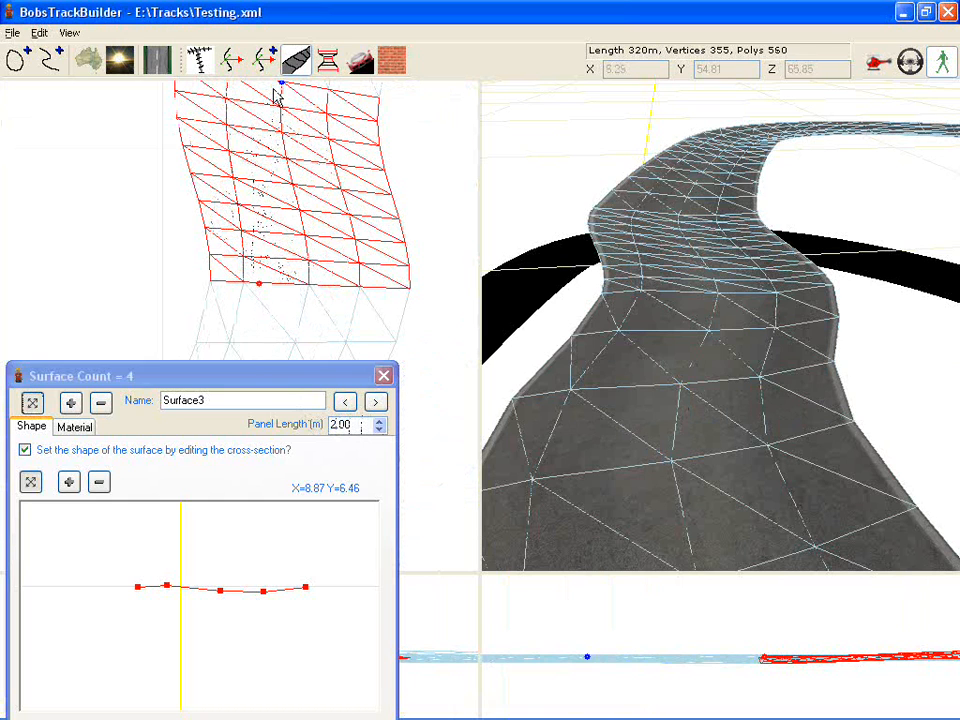
scroll(293, 297, down, 3)
middle_drag(291, 296, 279, 208)
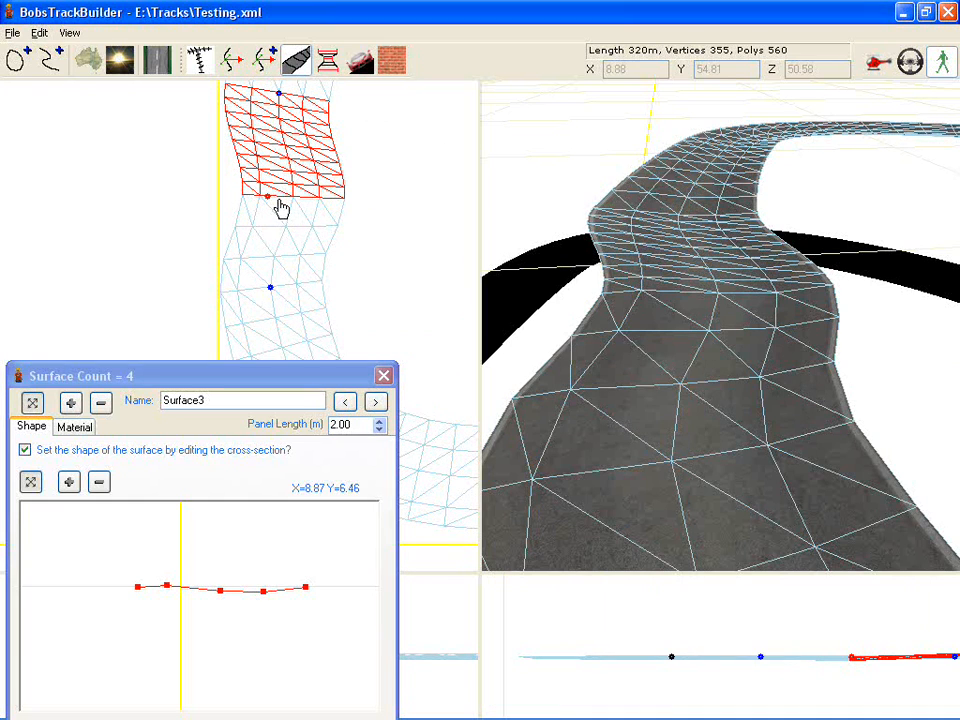
click(276, 295)
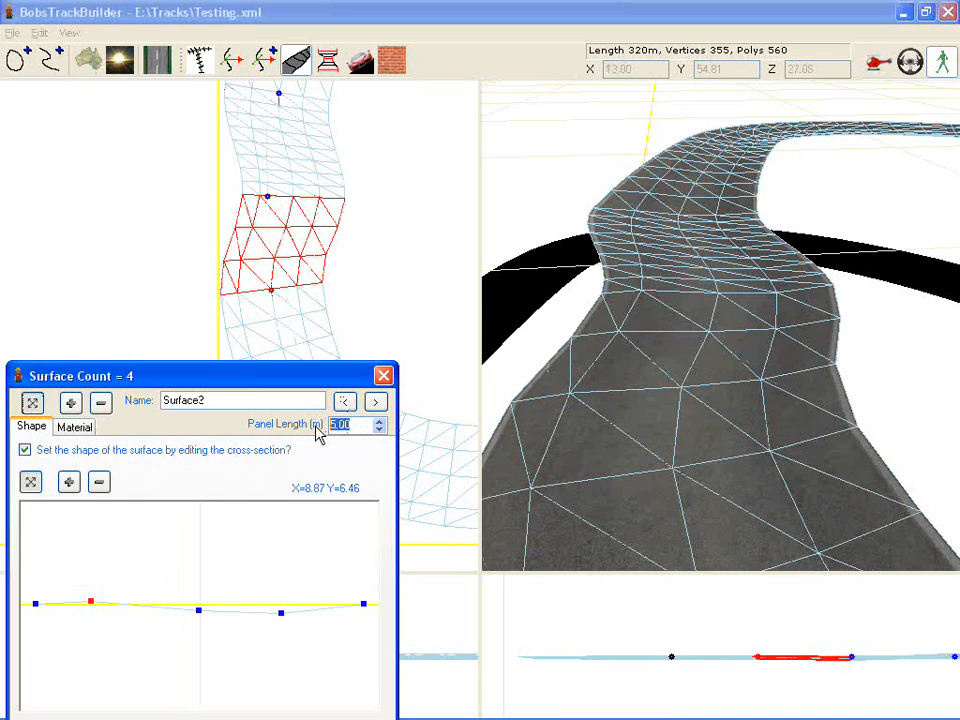
text(2)
key(Return)
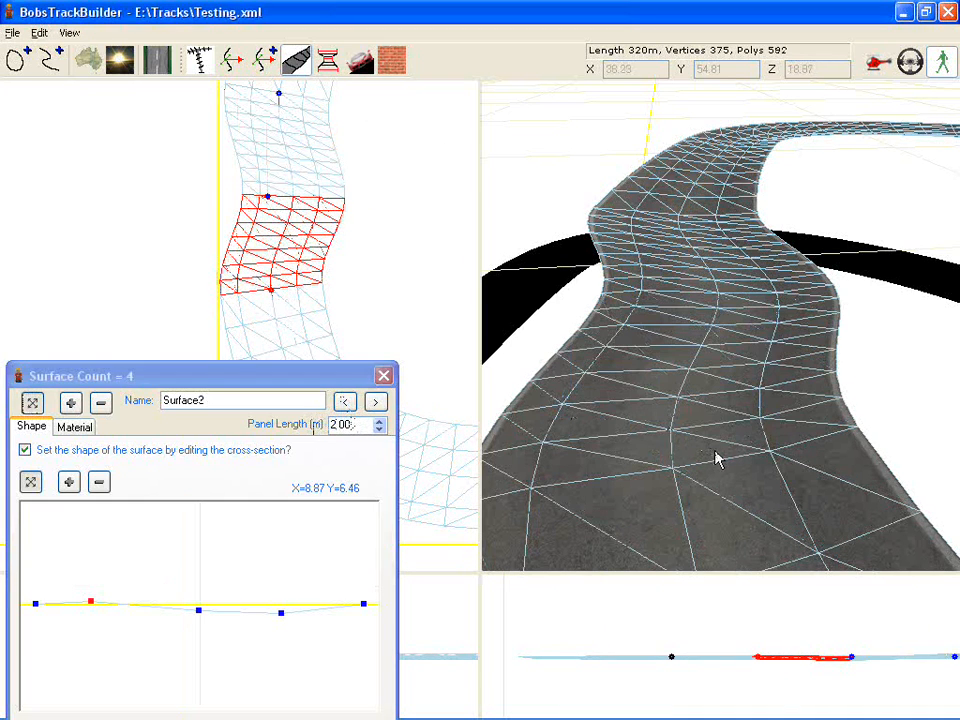
Switch the 3D view to solid-only rendering to inspect the road's bends, and close the surface settings.
mouse_move(715, 451)
mouse_down()
mouse_move(754, 453)
mouse_move(725, 454)
mouse_up()
right_click(725, 455)
mouse_move(819, 464)
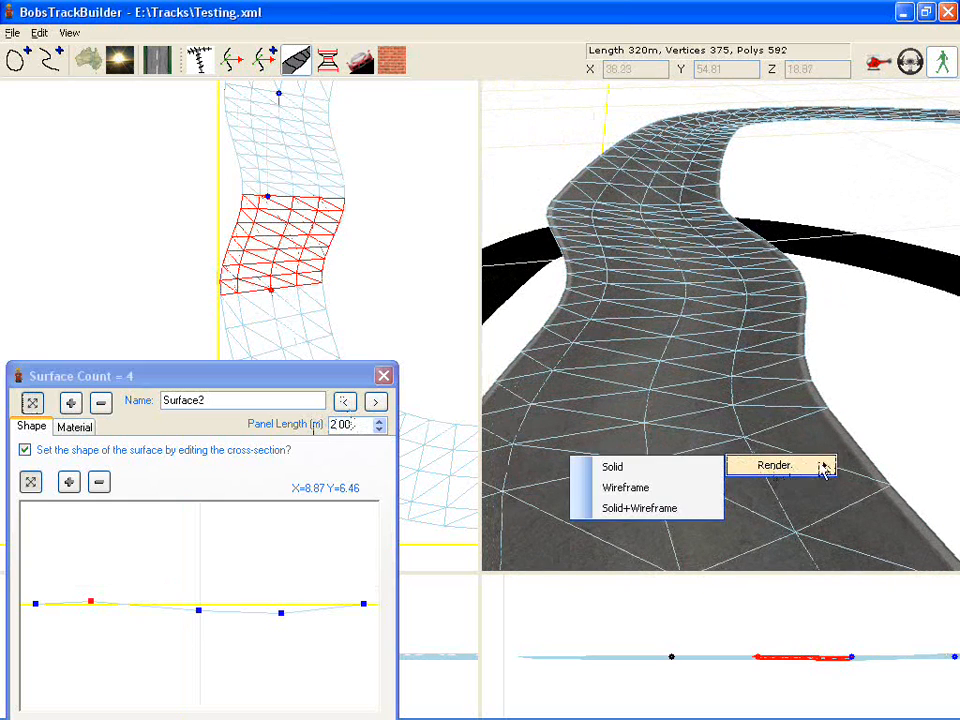
click(692, 467)
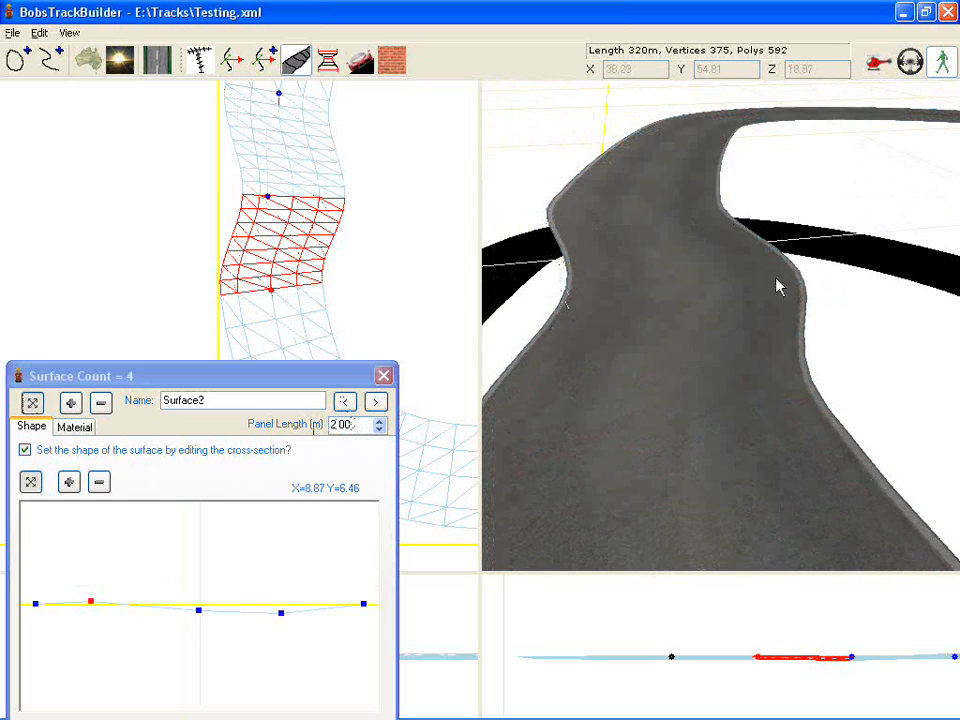
drag(693, 354, 670, 353)
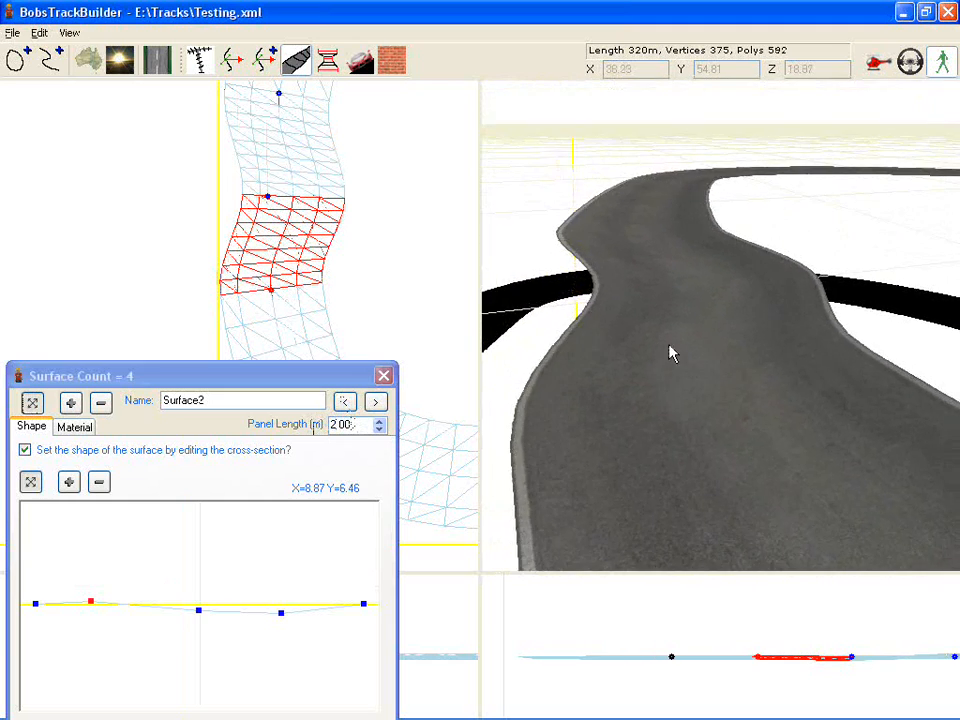
click(384, 376)
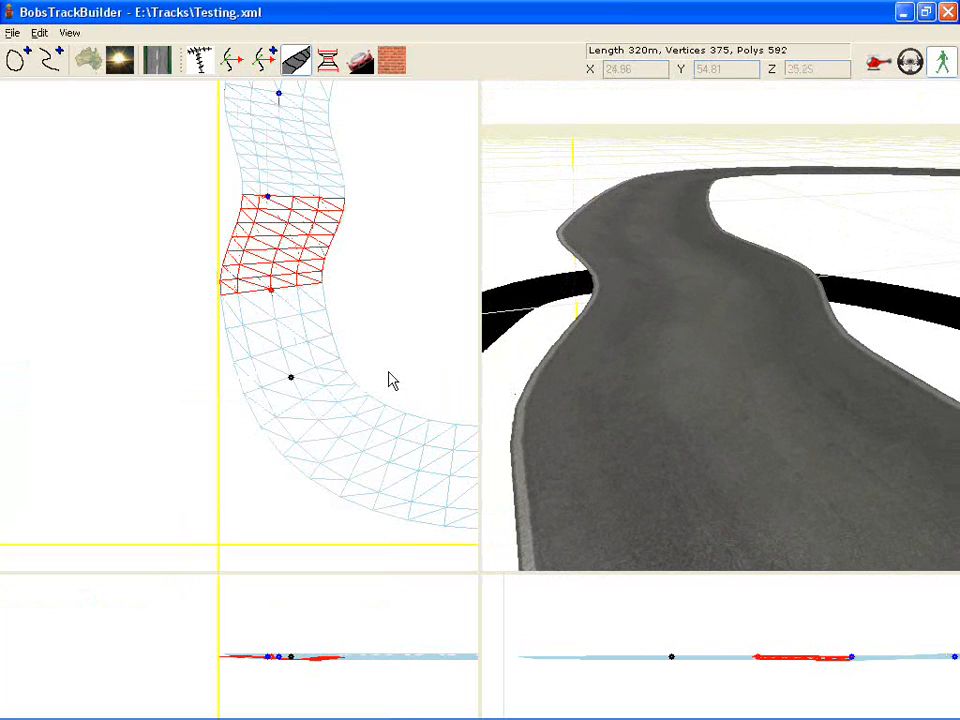